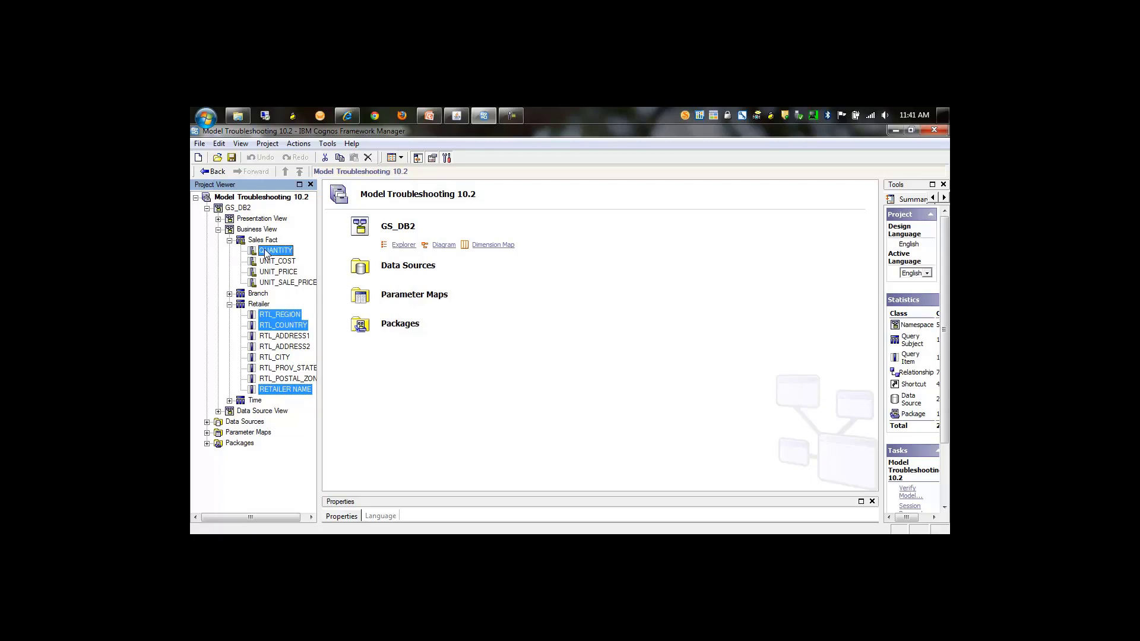
# Test the selected QUANTITY, RTL_REGION, RTL_COUNTRY and RETAILER NAME query items together with a sample run
pyautogui.rightClick(265, 254)
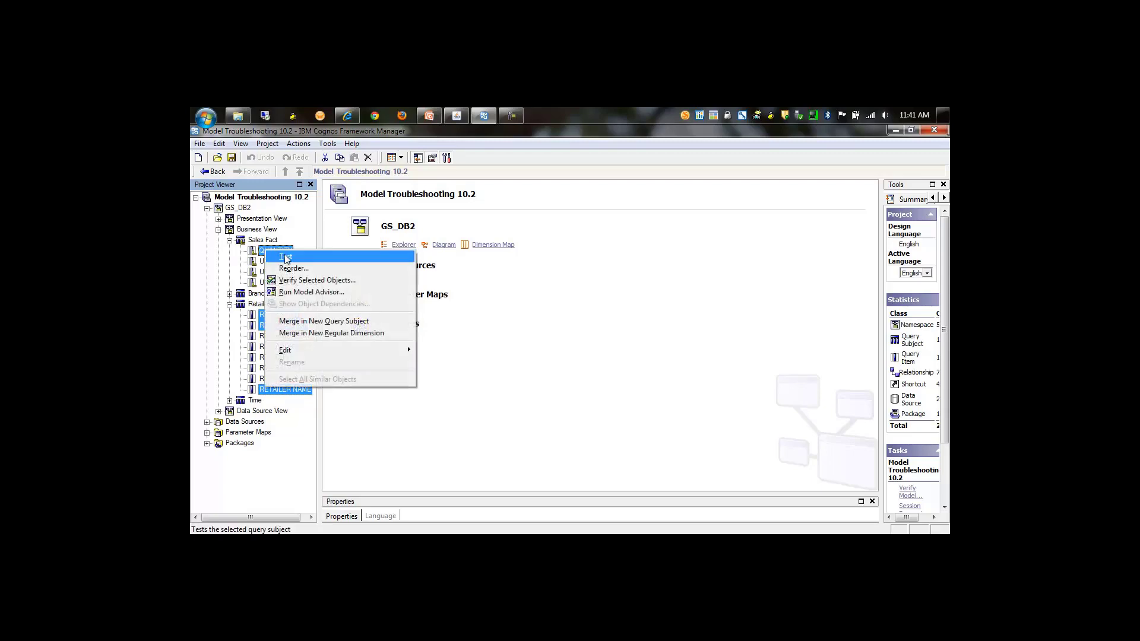
pyautogui.click(285, 257)
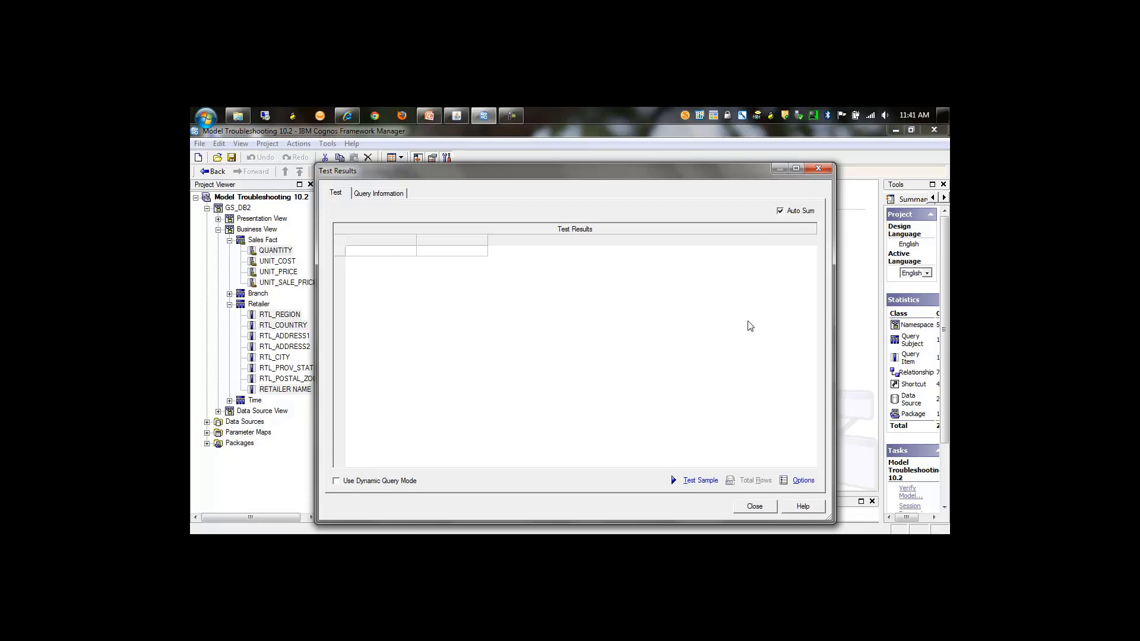
pyautogui.click(695, 480)
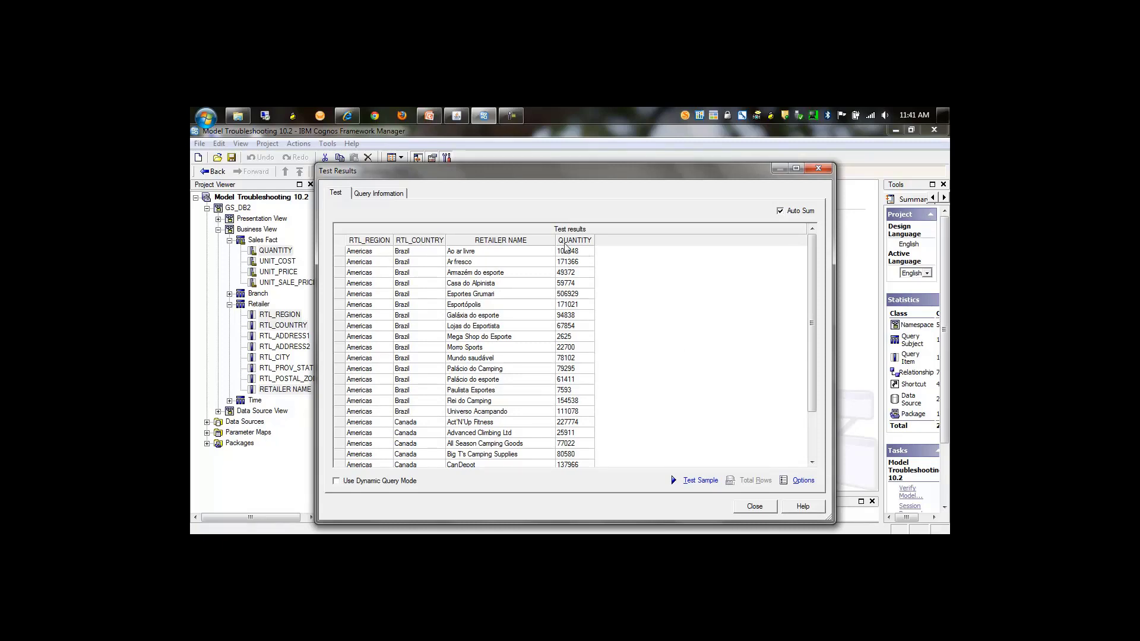
# Examine the test's generated Cognos SQL, focusing on the select list and the BRANCH to ORDER_HEADER3 join, and close the results
pyautogui.click(380, 195)
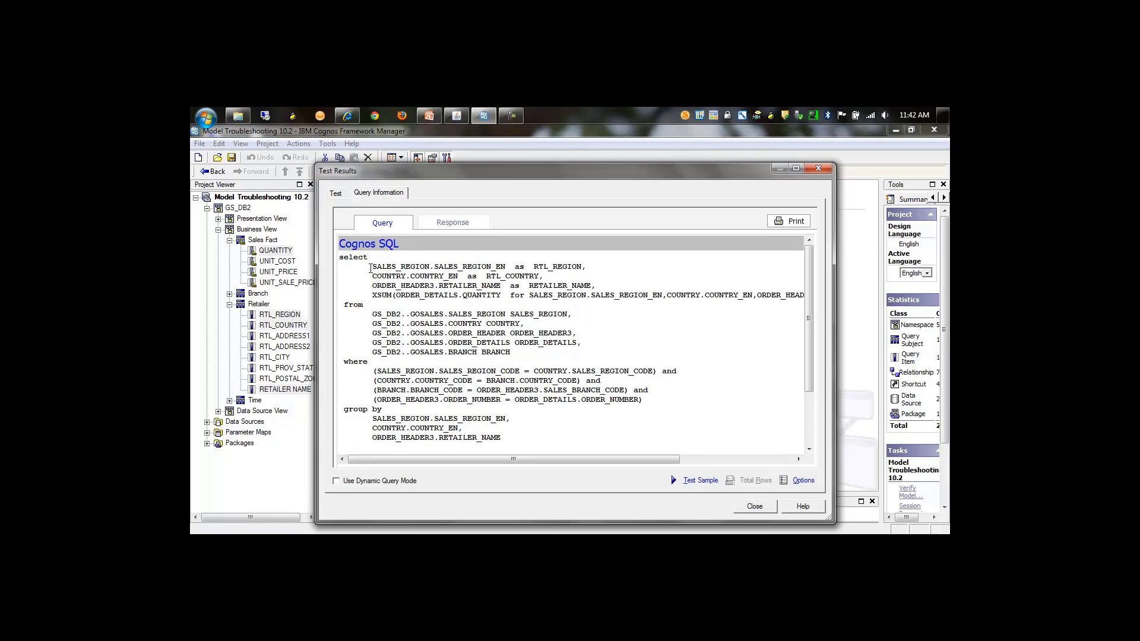
pyautogui.moveTo(373, 267); pyautogui.dragTo(401, 293)
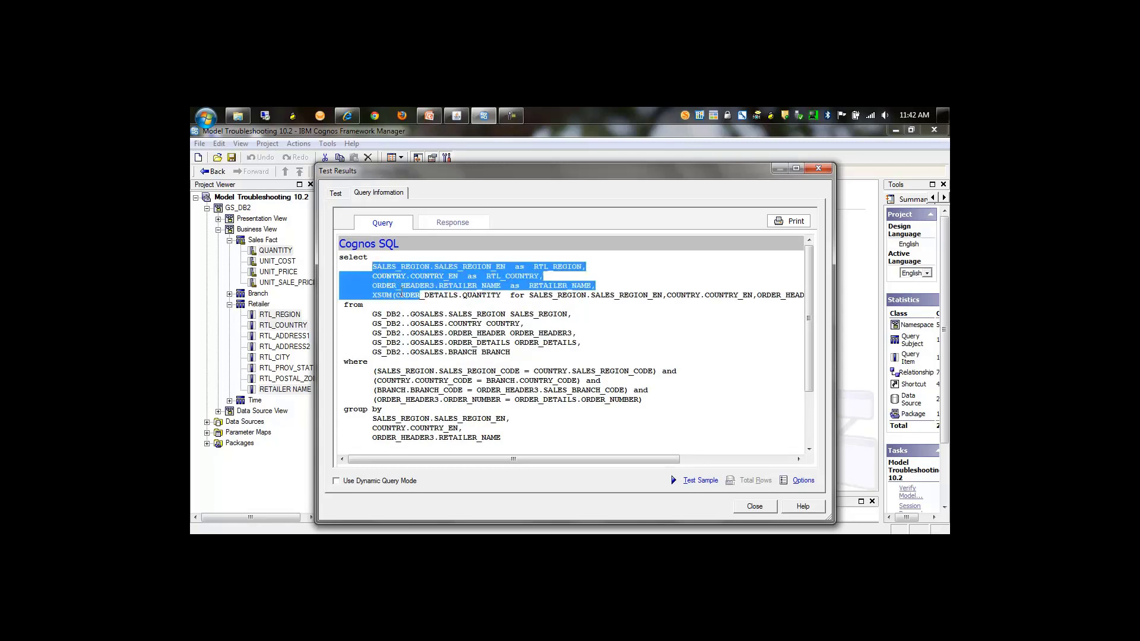
pyautogui.click(374, 369)
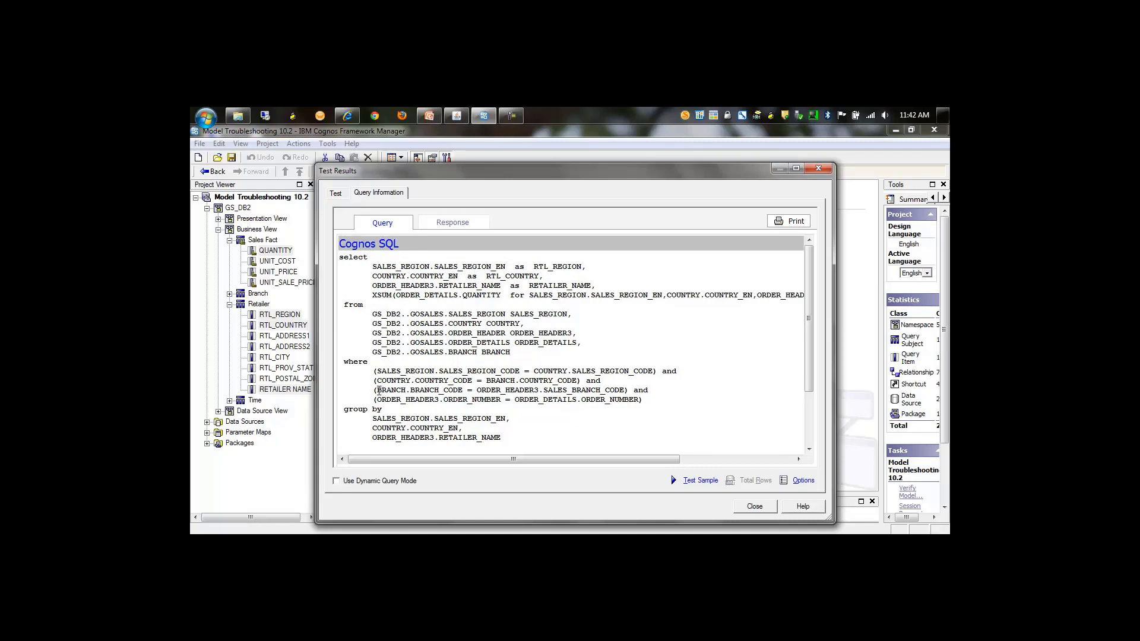
pyautogui.moveTo(377, 389); pyautogui.dragTo(612, 392)
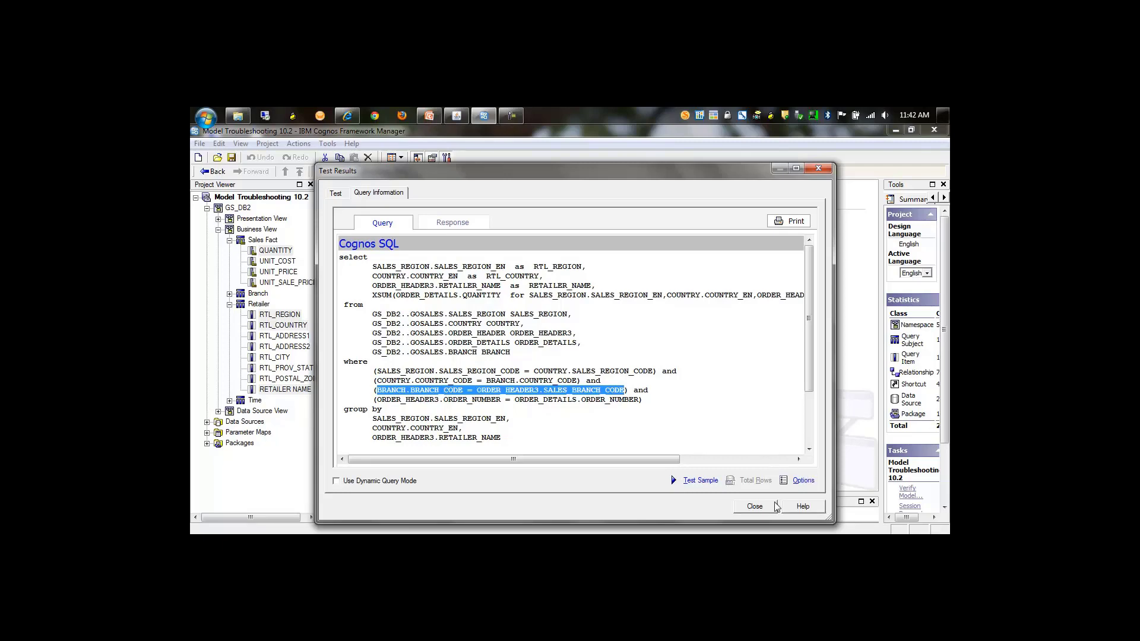
pyautogui.click(753, 505)
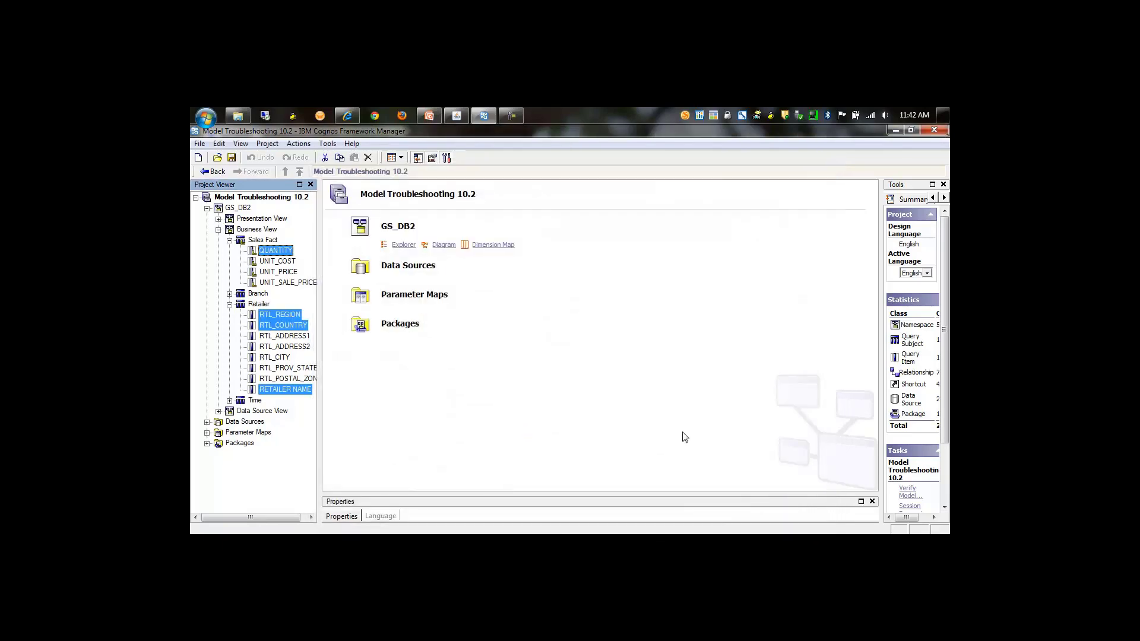
# Show the Business View as a diagram and inspect the expression definition of BRANCH_REGION in the Branch query subject
pyautogui.click(253, 231)
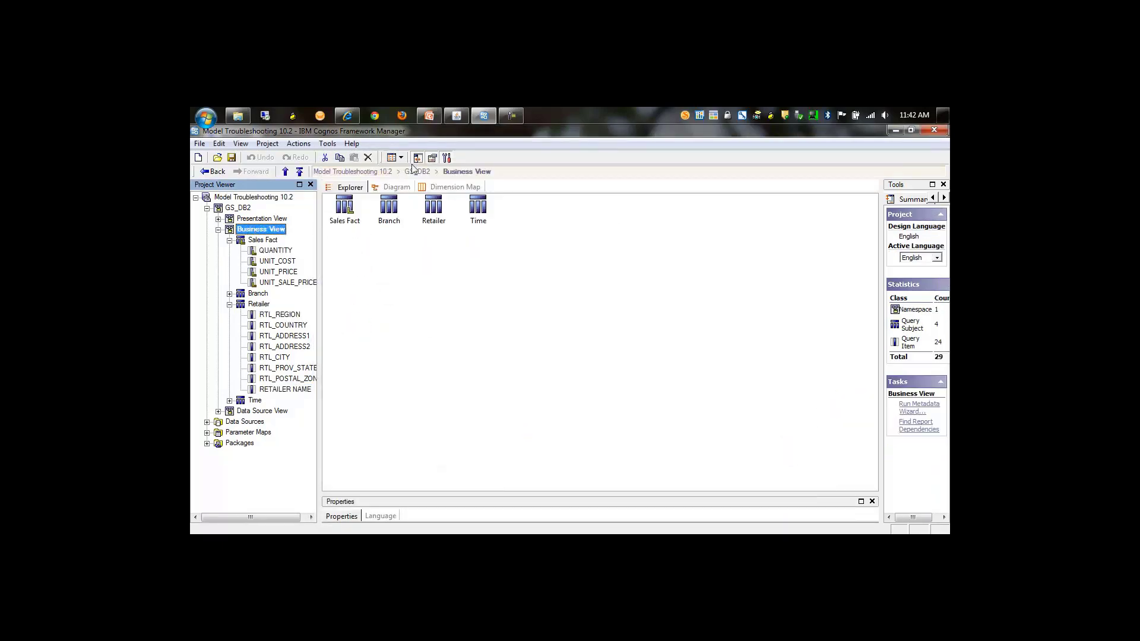
pyautogui.click(402, 188)
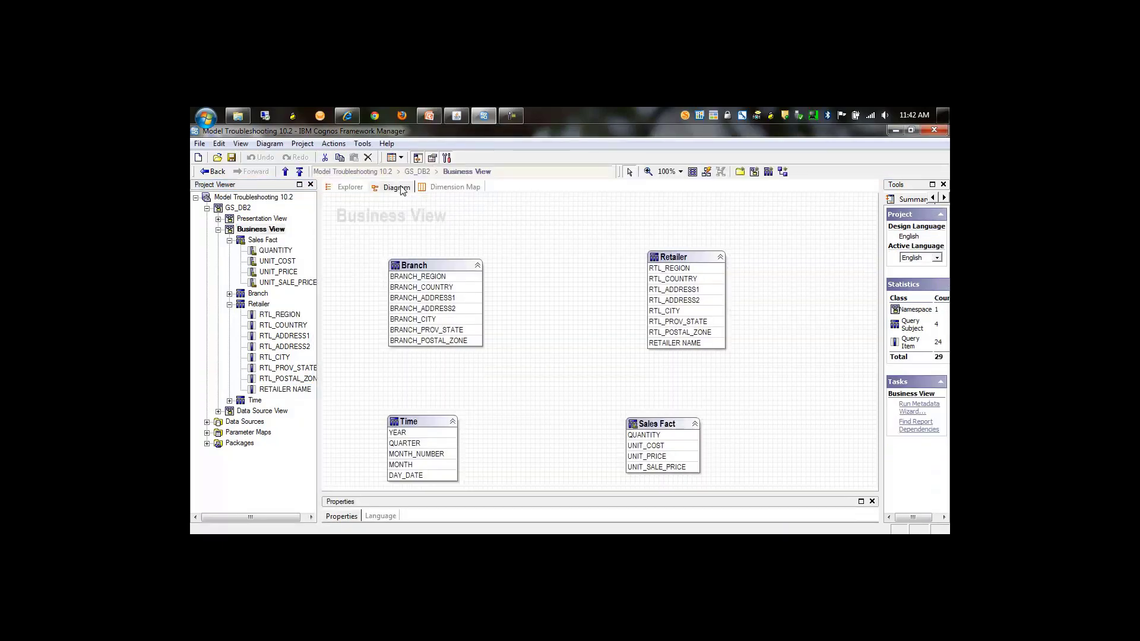
pyautogui.moveTo(437, 266); pyautogui.dragTo(431, 263)
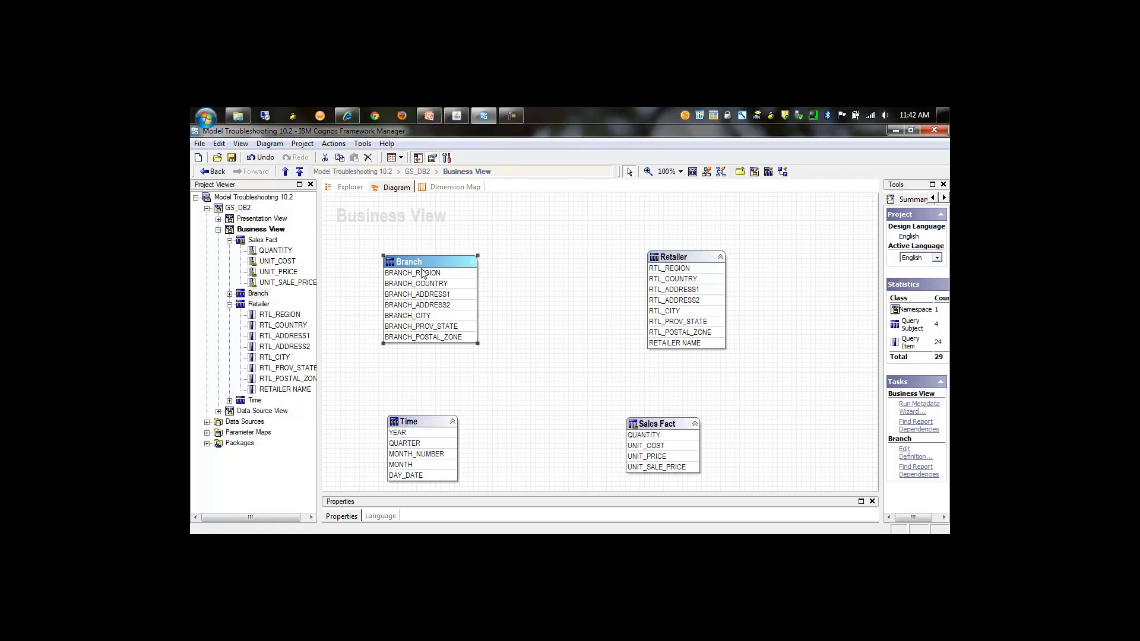
pyautogui.doubleClick(425, 273)
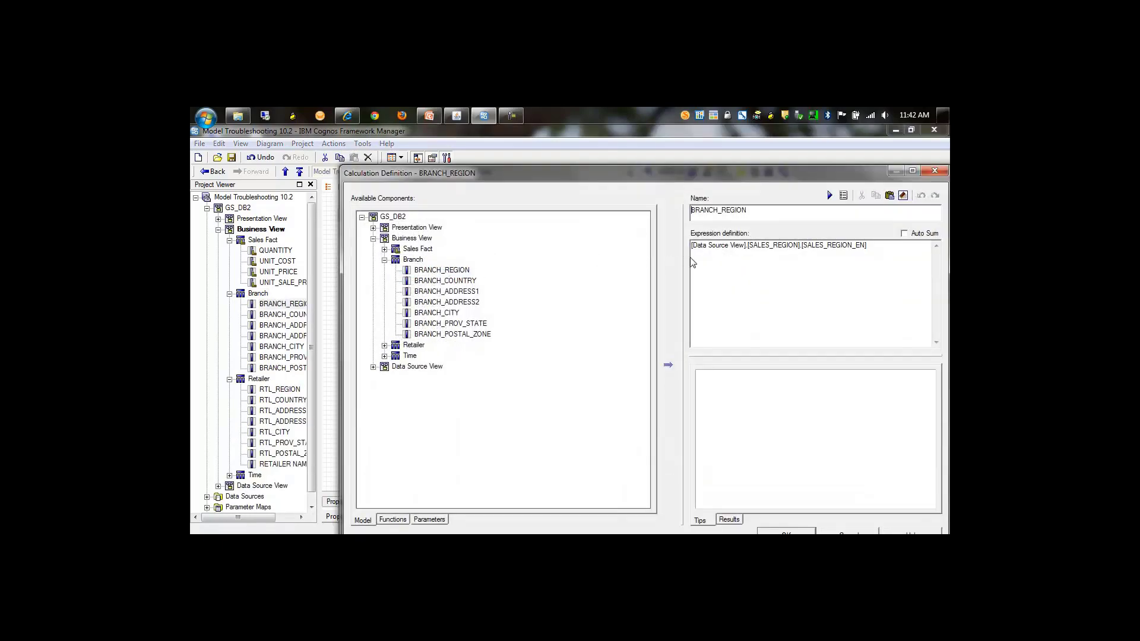
pyautogui.moveTo(692, 246); pyautogui.dragTo(742, 247)
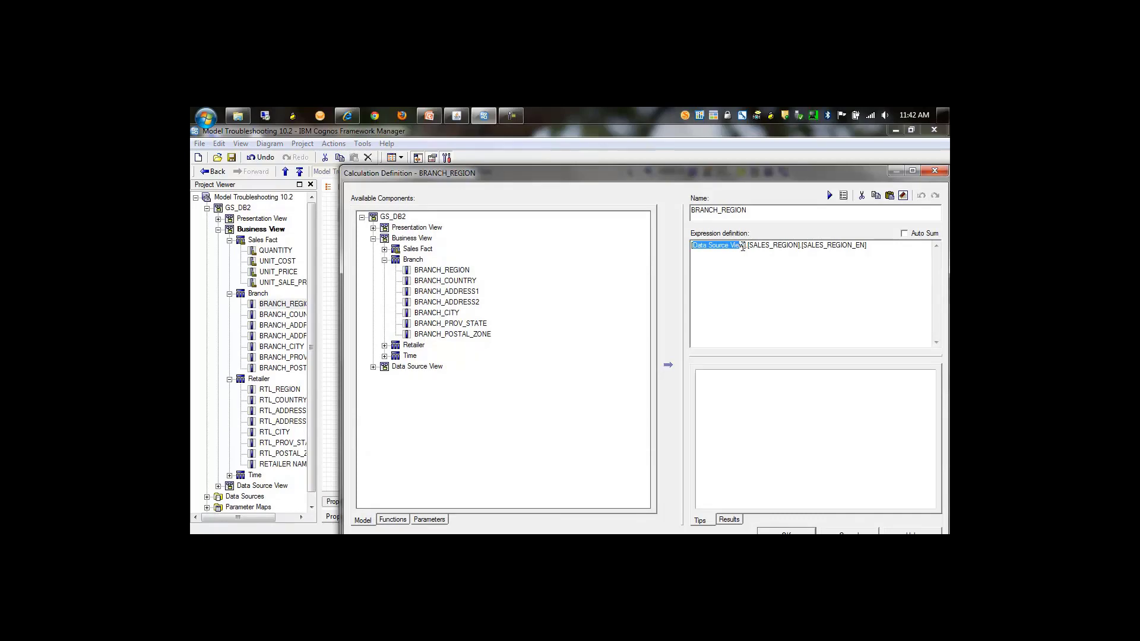
pyautogui.click(935, 169)
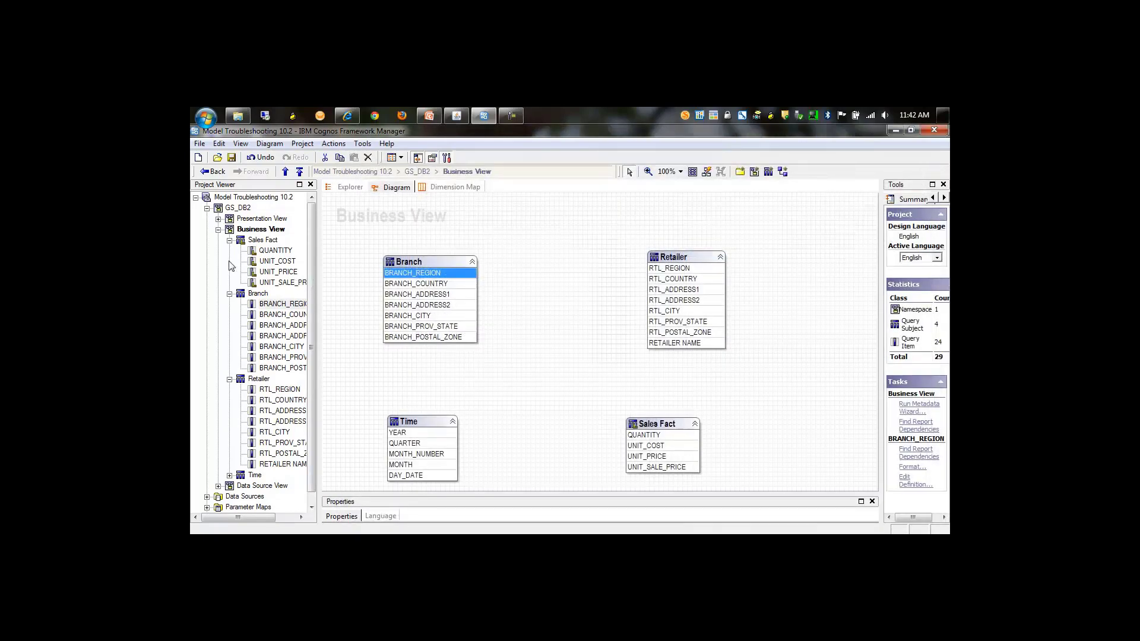
# In the Data Source View diagram, test SALES_REGION_EN, COUNTRY_EN, RETAILER_NAME and QUANTITY together with Auto Sum enabled
pyautogui.click(218, 230)
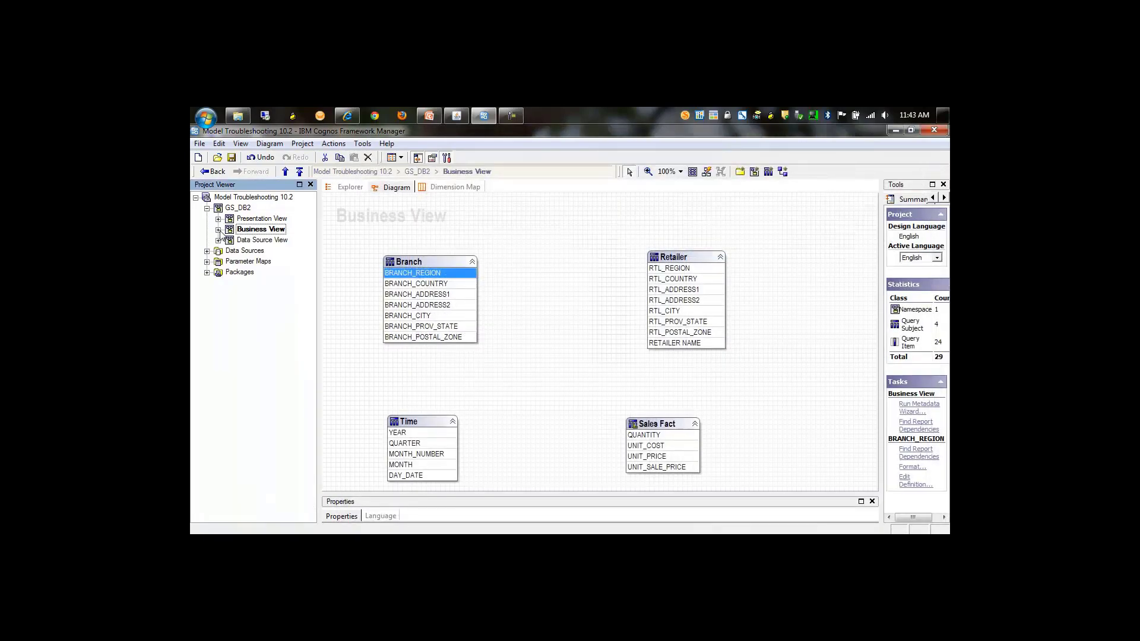
pyautogui.doubleClick(249, 241)
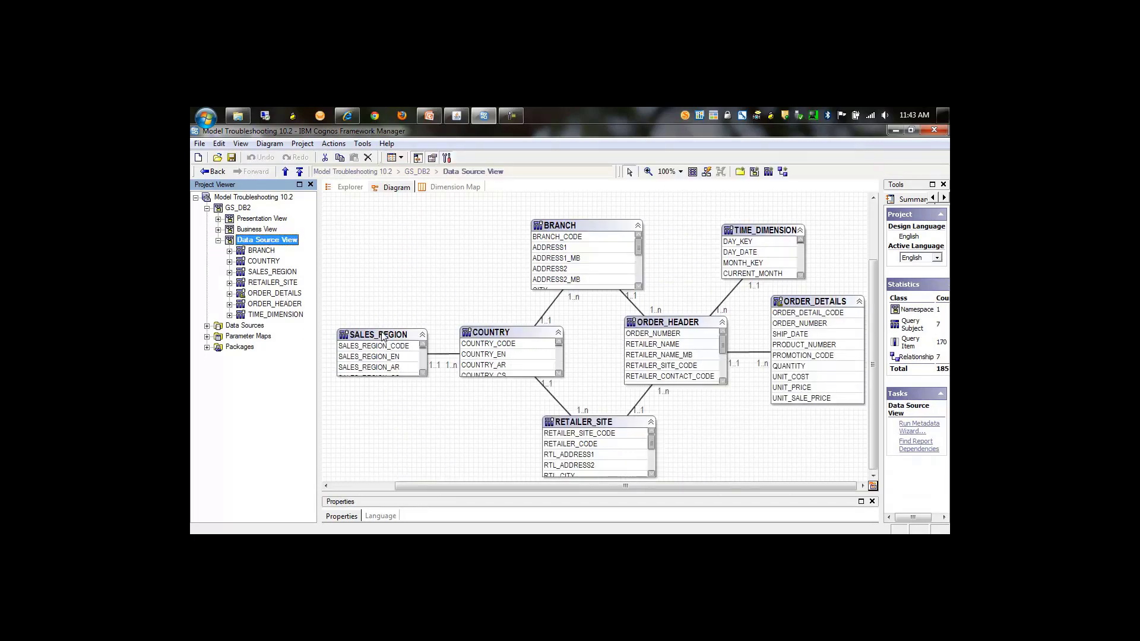
pyautogui.click(383, 358)
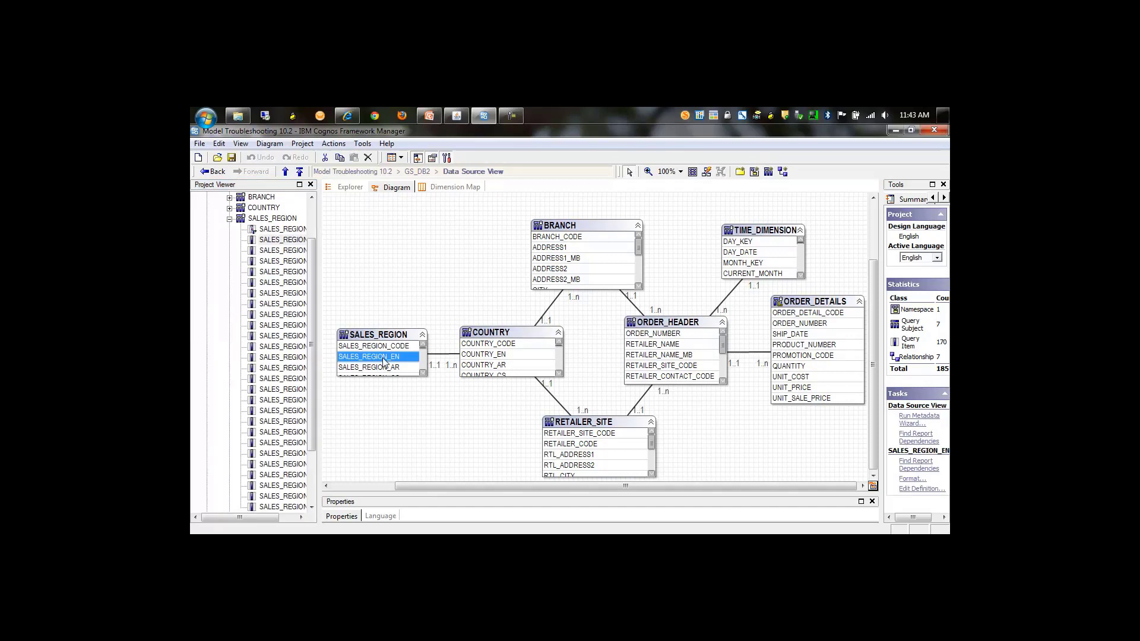
pyautogui.keyDown('ctrl'); pyautogui.click(472, 359); pyautogui.keyUp('ctrl')
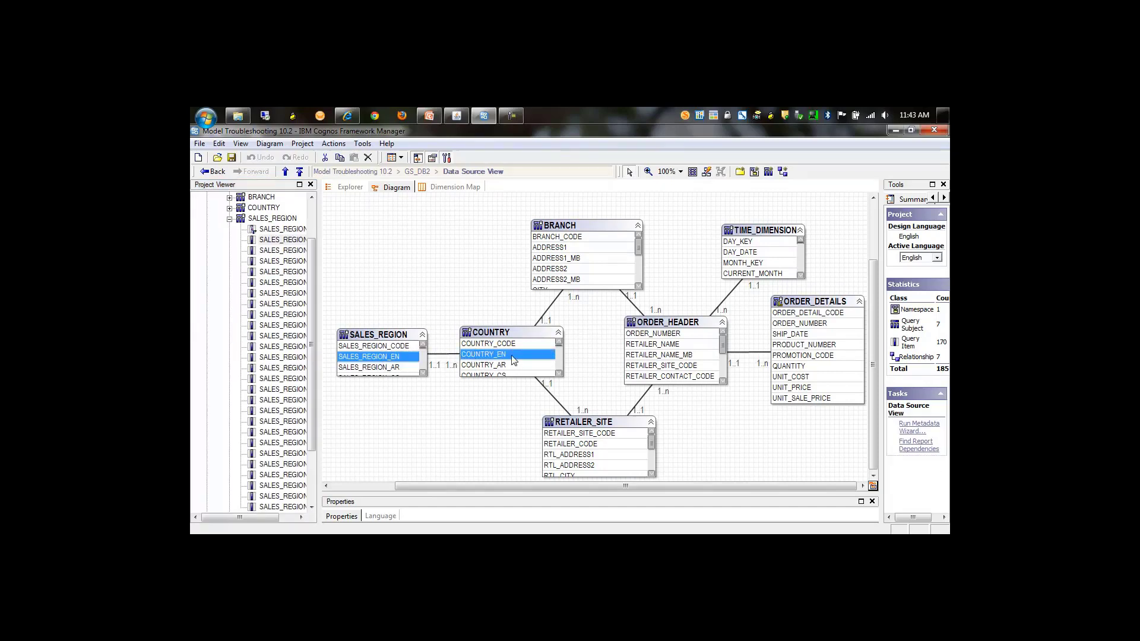
pyautogui.keyDown('ctrl'); pyautogui.click(645, 345); pyautogui.keyUp('ctrl')
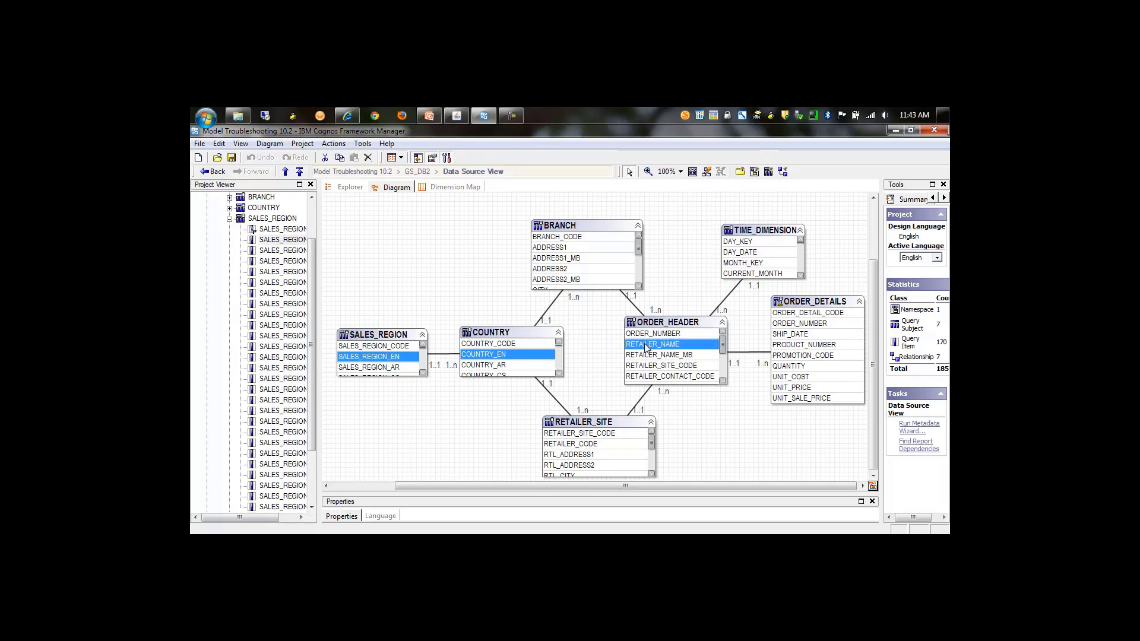
pyautogui.keyDown('ctrl'); pyautogui.click(786, 366); pyautogui.keyUp('ctrl')
pyautogui.rightClick(787, 367)
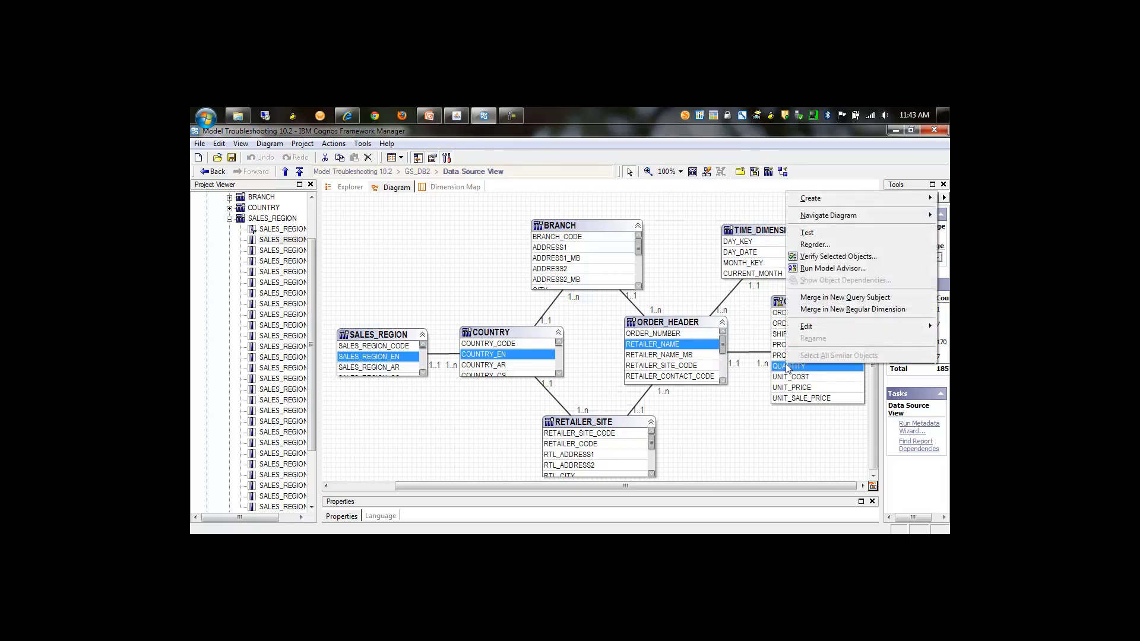
pyautogui.click(827, 231)
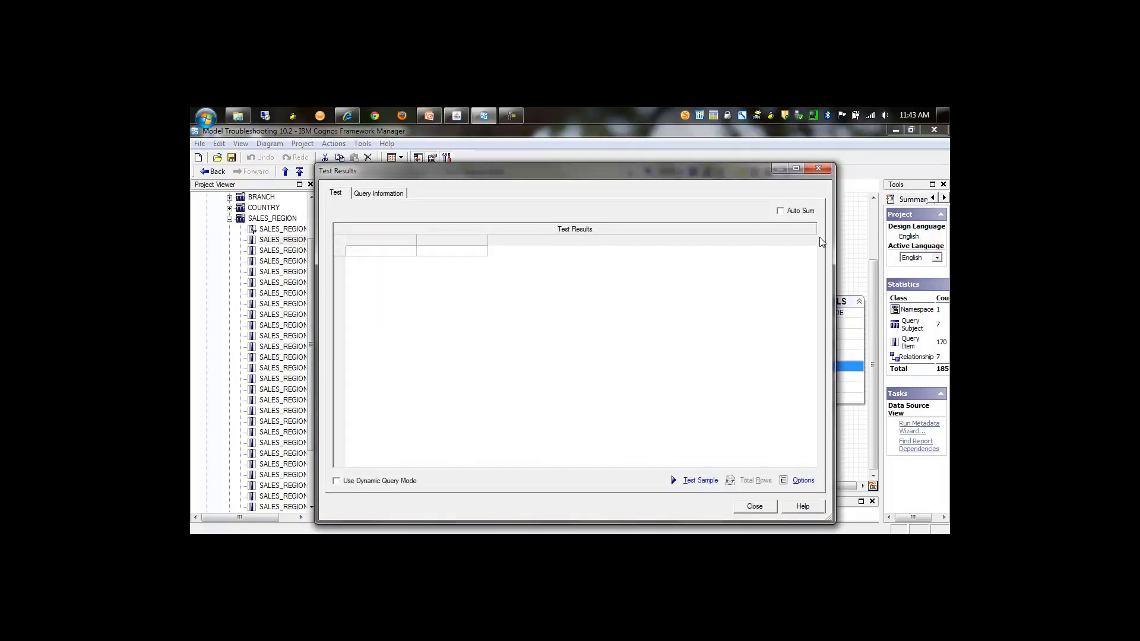
pyautogui.click(780, 210)
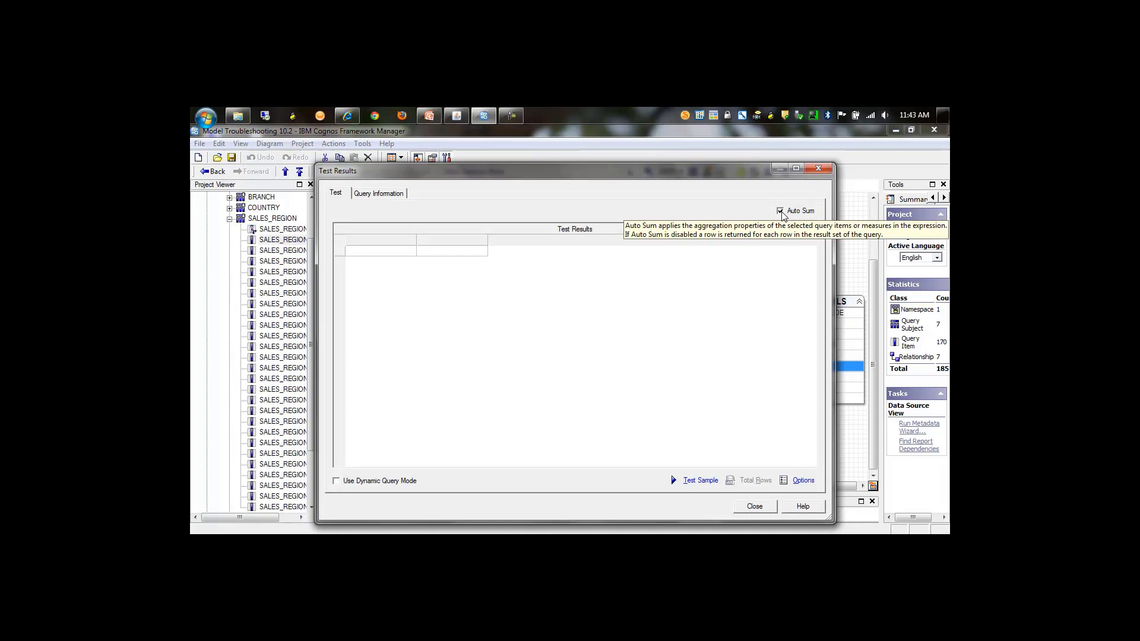
pyautogui.click(696, 482)
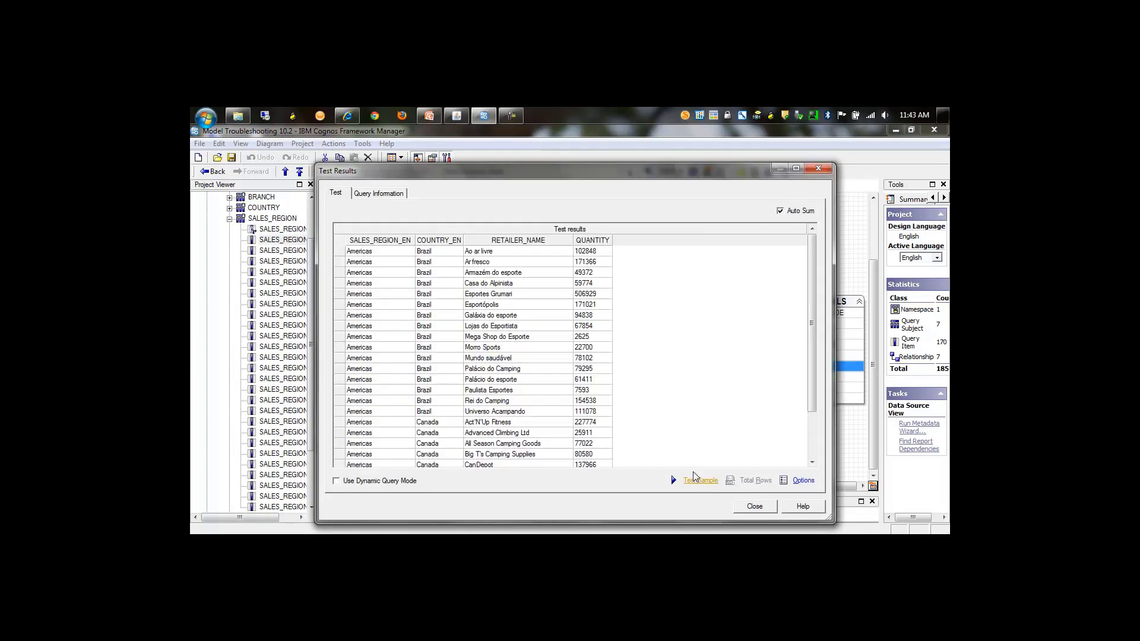
# Examine the BRANCH_CODE join in the Data Source View test's Cognos SQL, close the results and clear the diagram selection
pyautogui.click(395, 194)
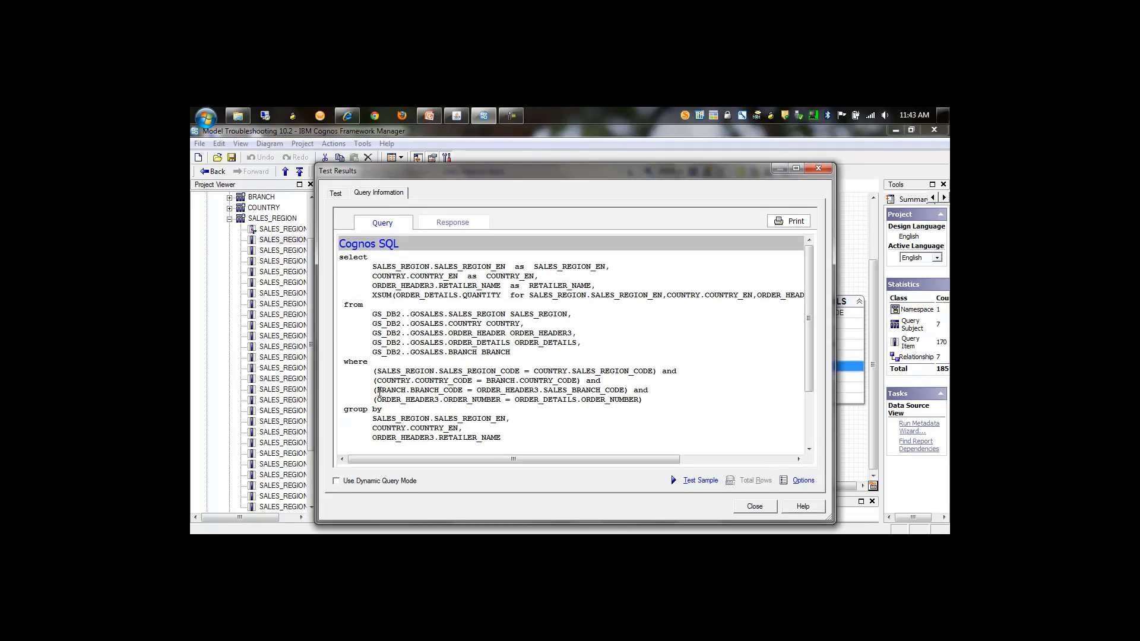
pyautogui.moveTo(378, 390); pyautogui.dragTo(511, 391)
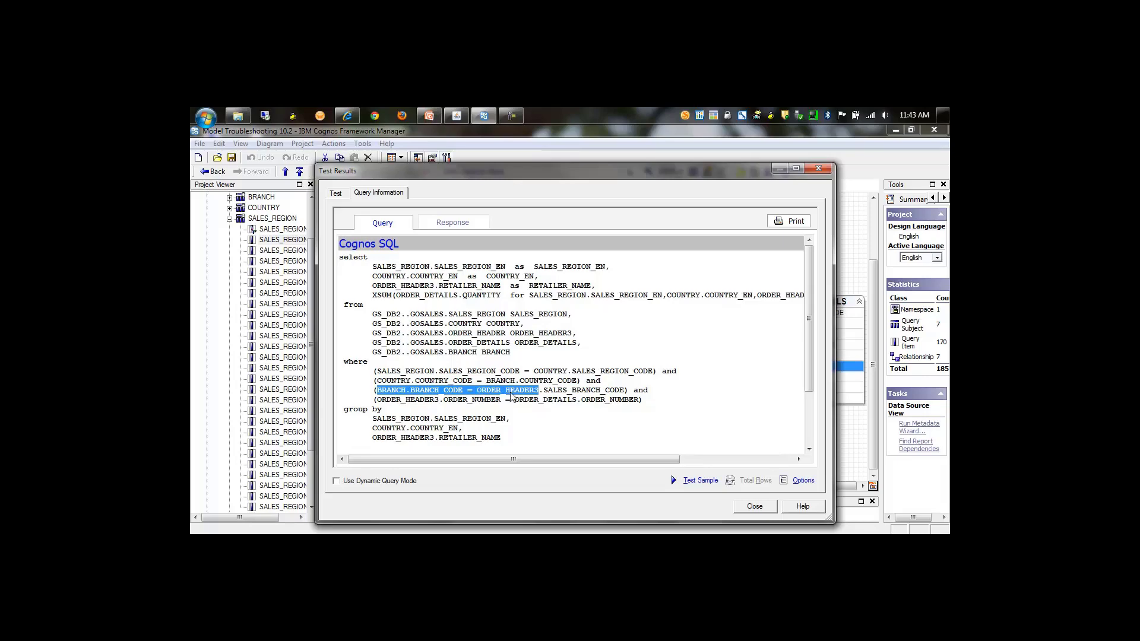
pyautogui.click(755, 507)
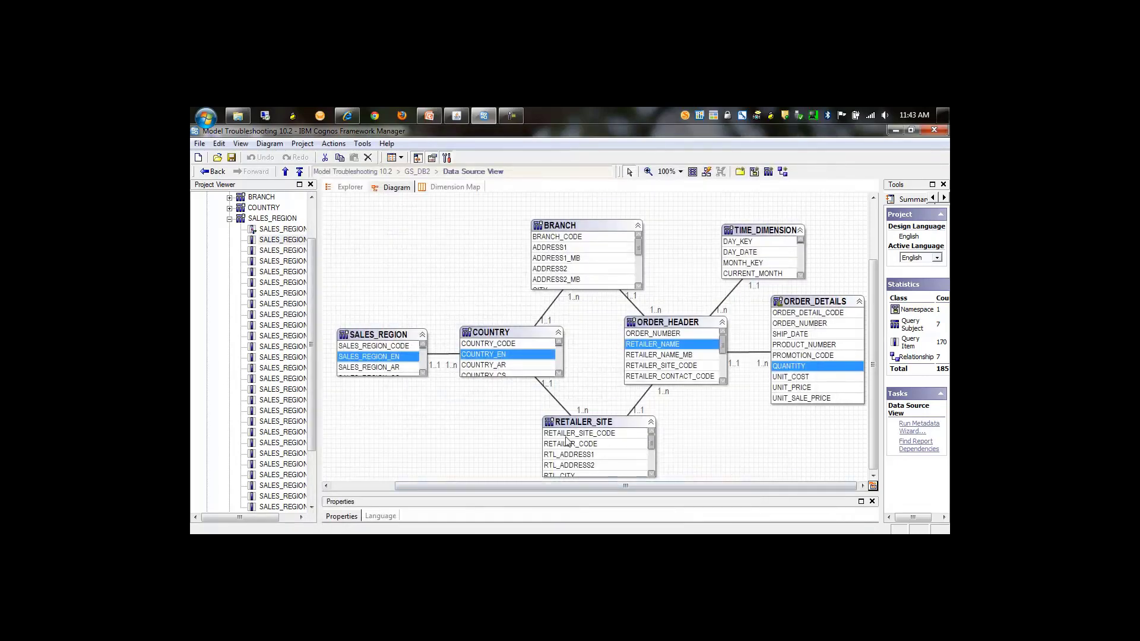
pyautogui.click(501, 425)
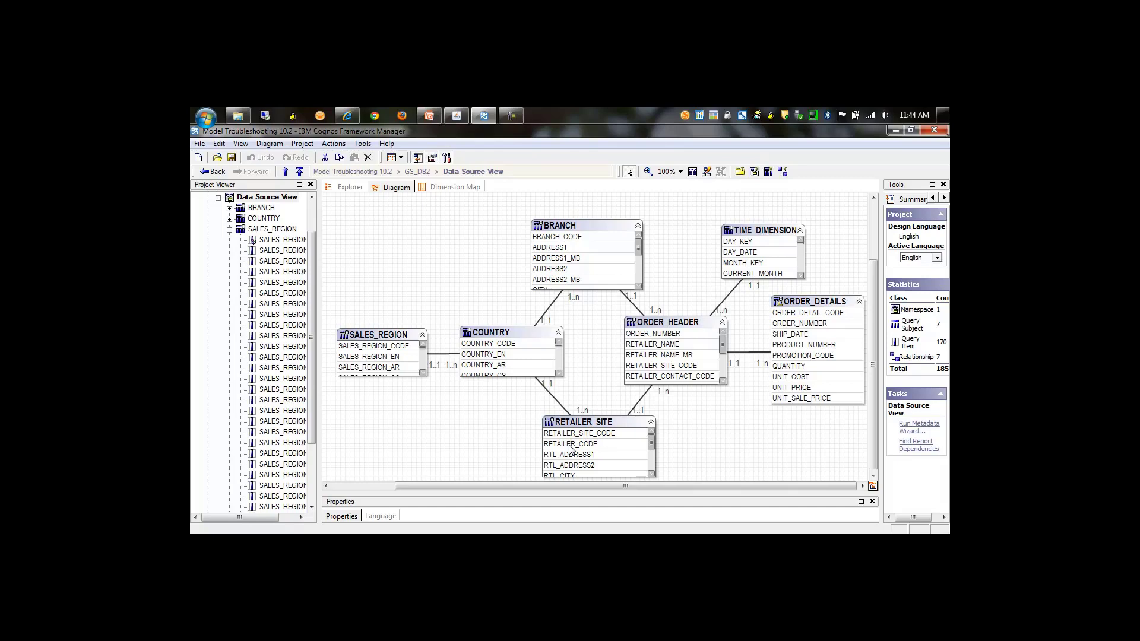
# Open the project from the Model Troubleshooting 10.2 - Fixed folder
pyautogui.click(217, 158)
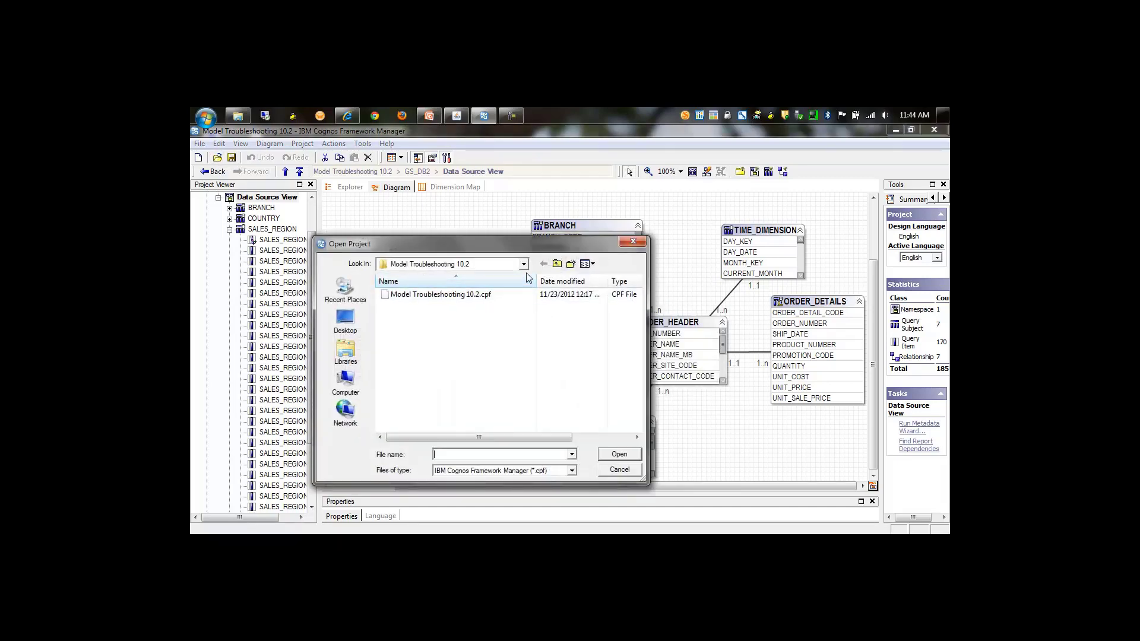
pyautogui.click(556, 264)
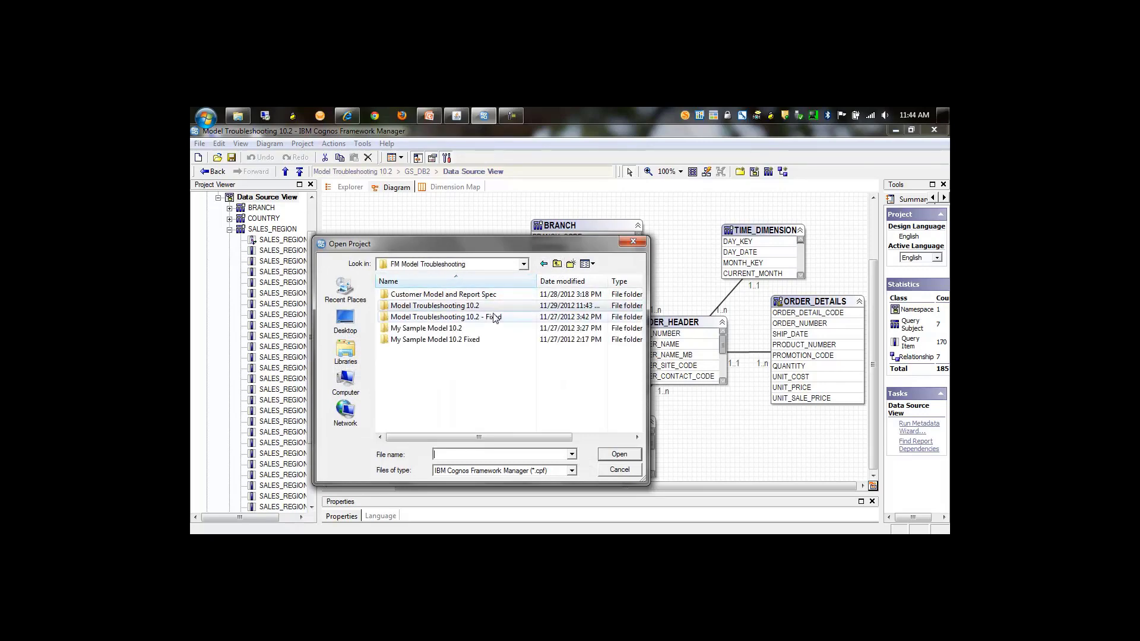
pyautogui.doubleClick(495, 318)
pyautogui.doubleClick(478, 295)
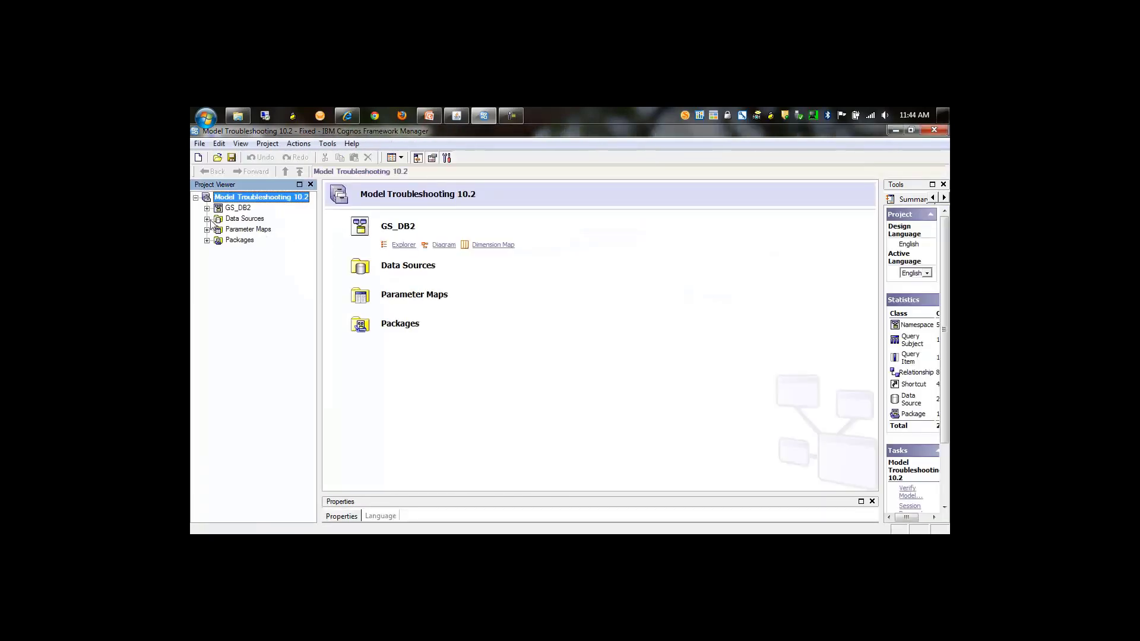
# Show the fixed model's Data Source View as a diagram and inspect the Branch Region query subject and its relationships
pyautogui.click(206, 209)
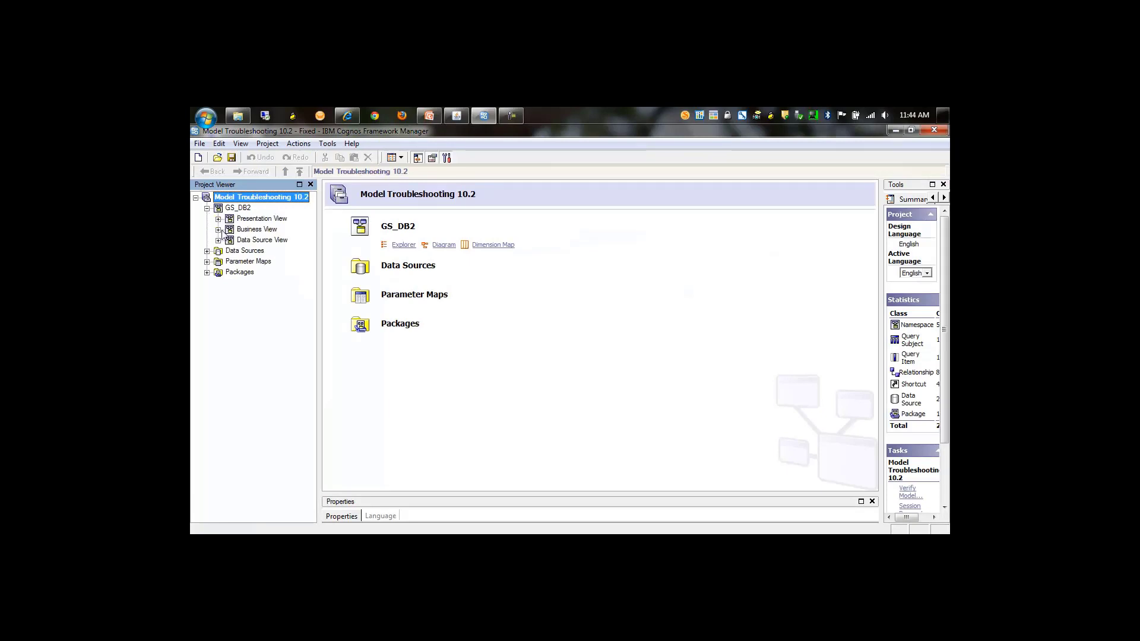
pyautogui.doubleClick(236, 241)
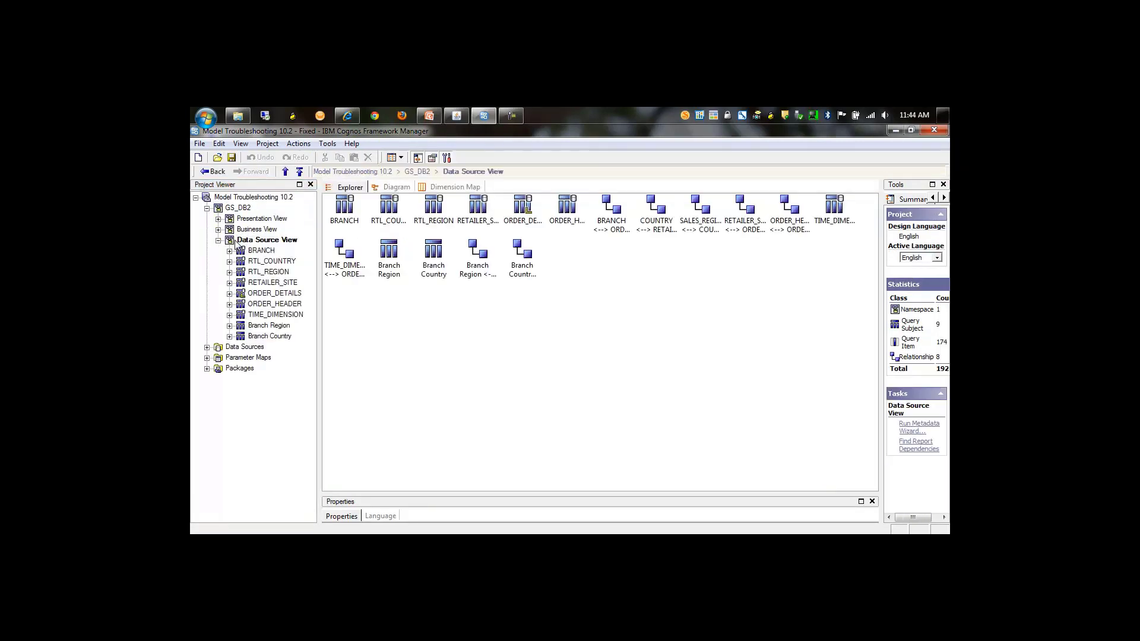
pyautogui.click(392, 187)
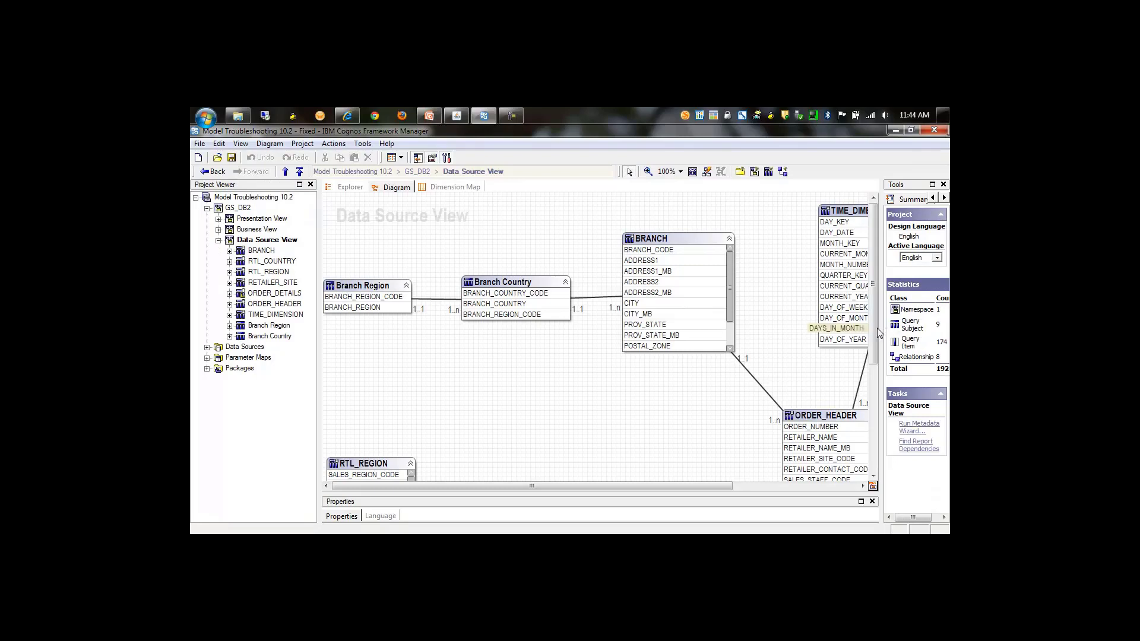
pyautogui.scroll(-3, 879, 338)
pyautogui.scroll(-1, 886, 358)
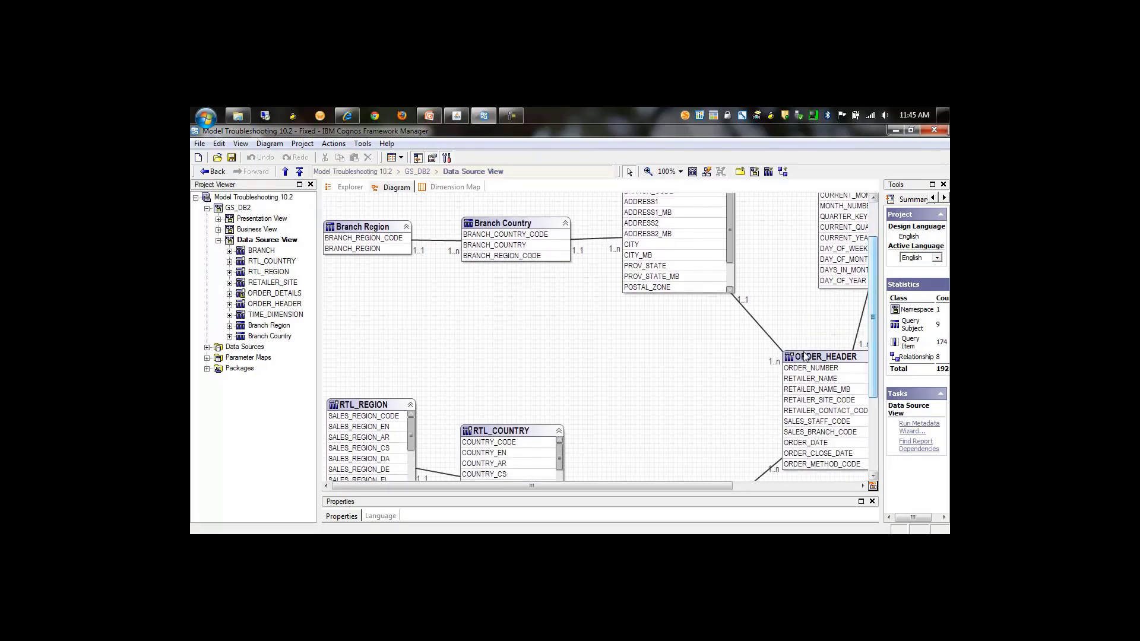
pyautogui.click(349, 227)
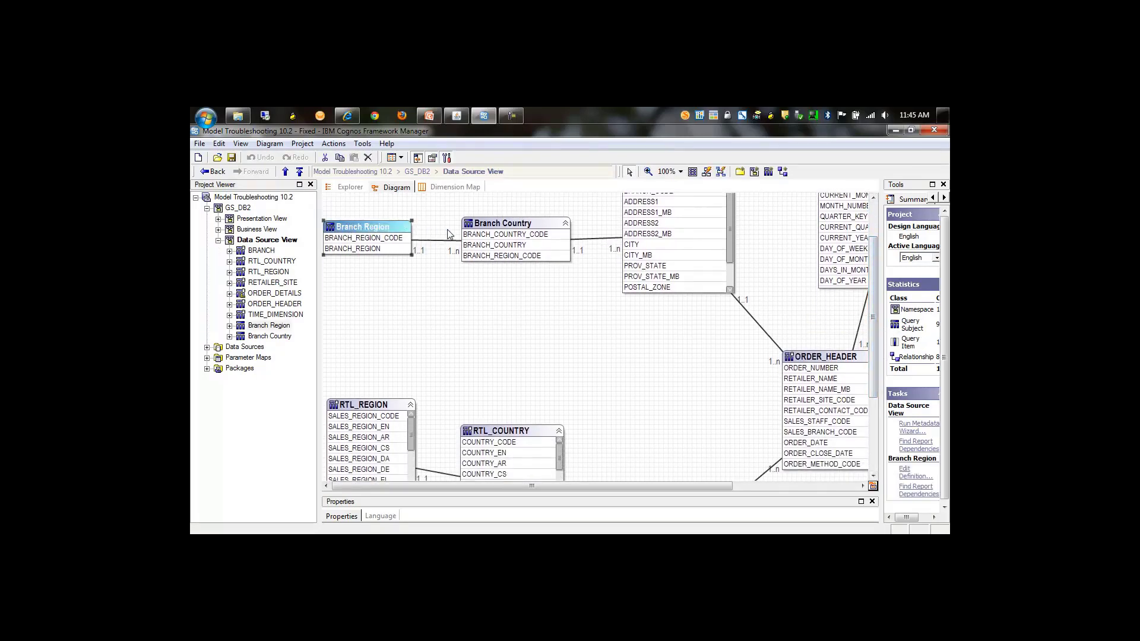
# Inspect the Branch Country relationships and the retailer chain from RTL_REGION through RTL_COUNTRY and RETAILER_SITE to ORDER_HEADER in the fixed model's diagram
pyautogui.click(502, 226)
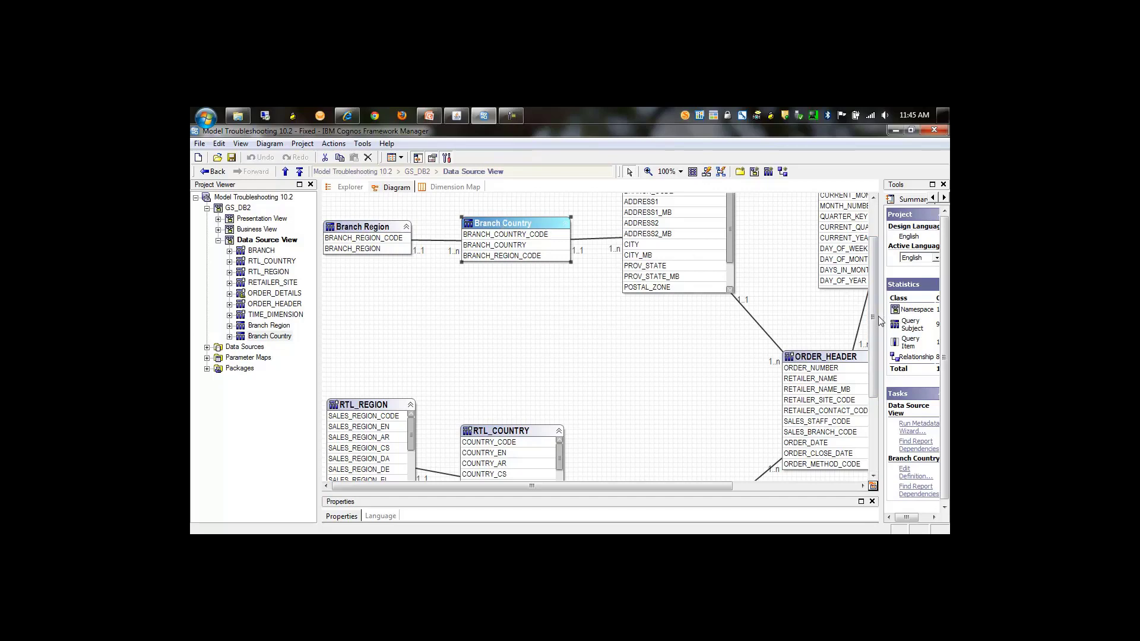
pyautogui.scroll(2, 874, 320)
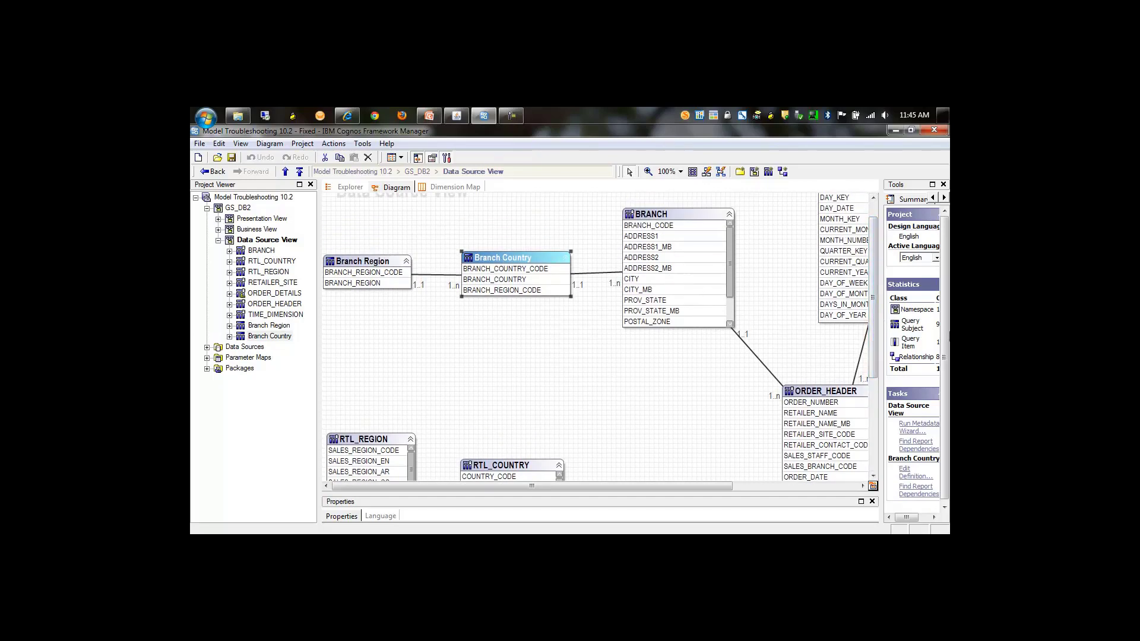
pyautogui.moveTo(874, 312); pyautogui.dragTo(873, 390)
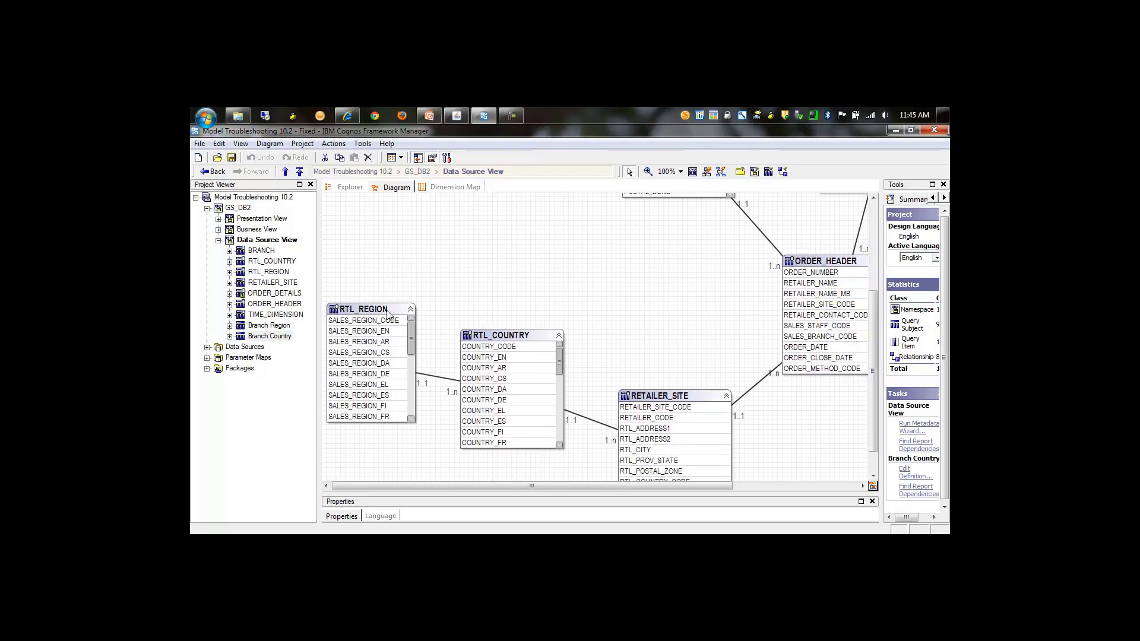
pyautogui.moveTo(386, 310); pyautogui.dragTo(385, 322)
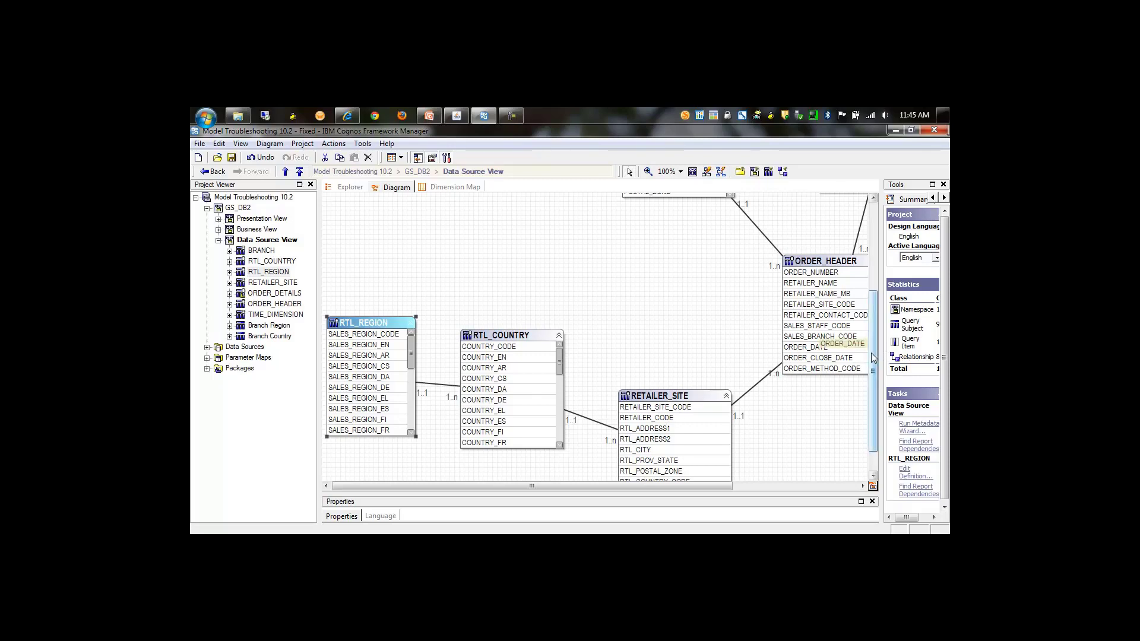
pyautogui.scroll(1, 877, 348)
pyautogui.moveTo(877, 348); pyautogui.dragTo(886, 307)
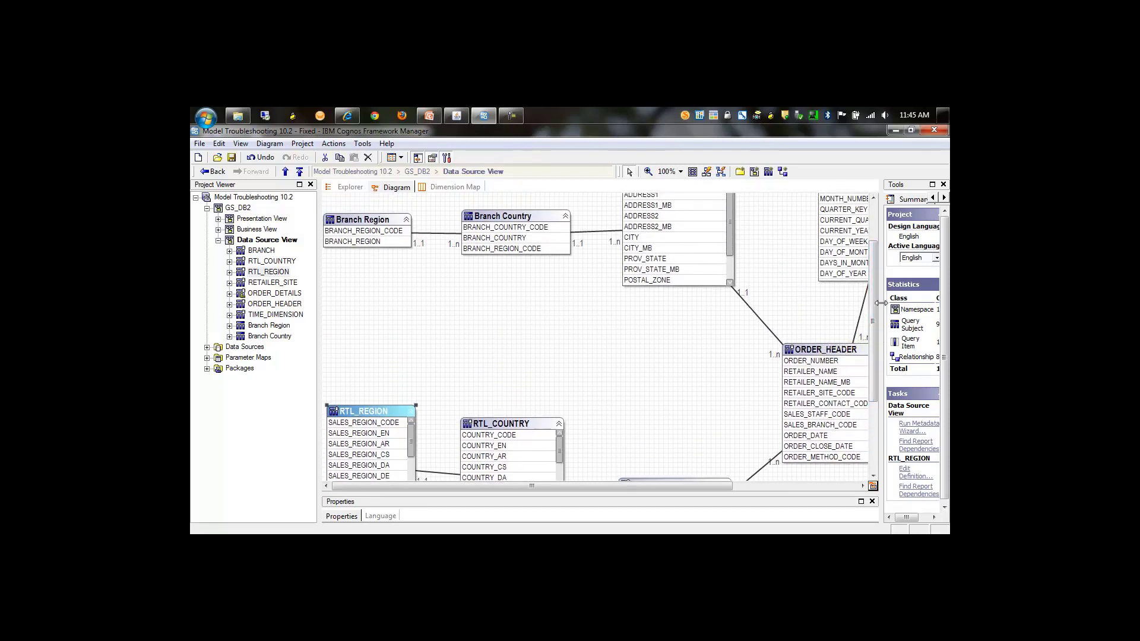
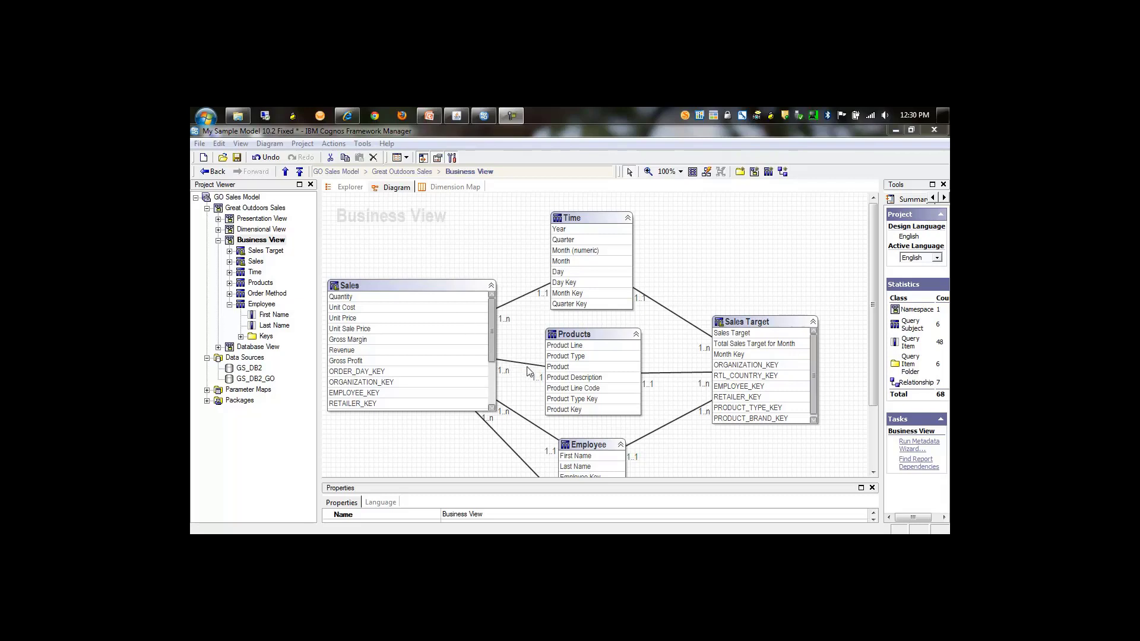
# In the Business View diagram, test Employee First Name and Last Name together with Sales Revenue, with Auto Sum enabled
pyautogui.click(575, 456)
pyautogui.keyDown('shift'); pyautogui.click(581, 470); pyautogui.keyUp('shift')
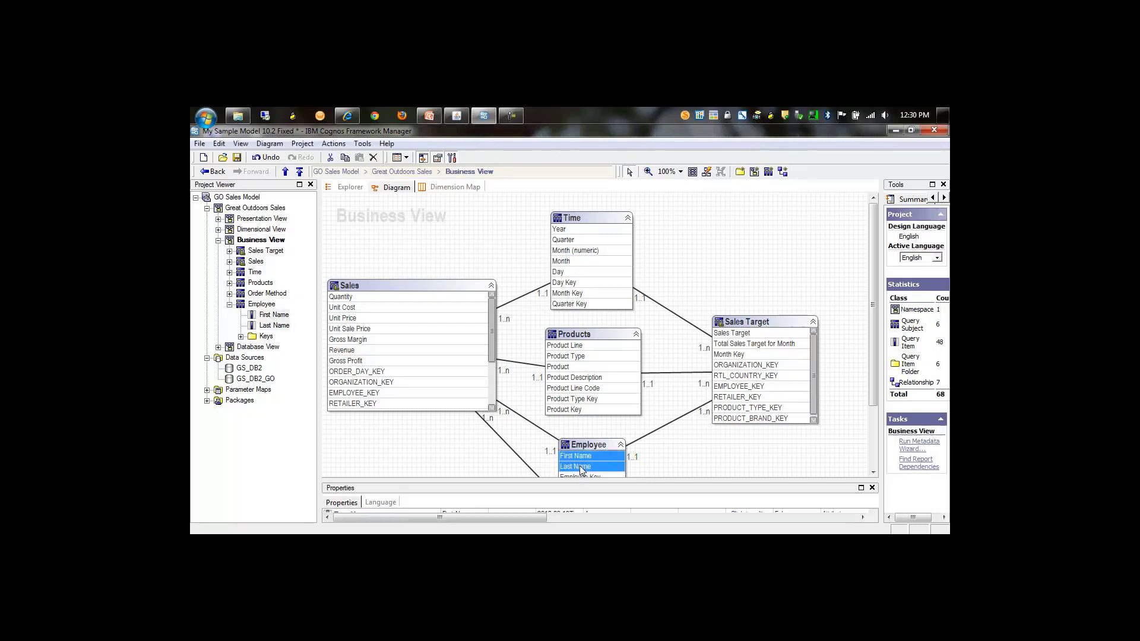
pyautogui.keyDown('ctrl'); pyautogui.click(351, 351); pyautogui.keyUp('ctrl')
pyautogui.rightClick(351, 350)
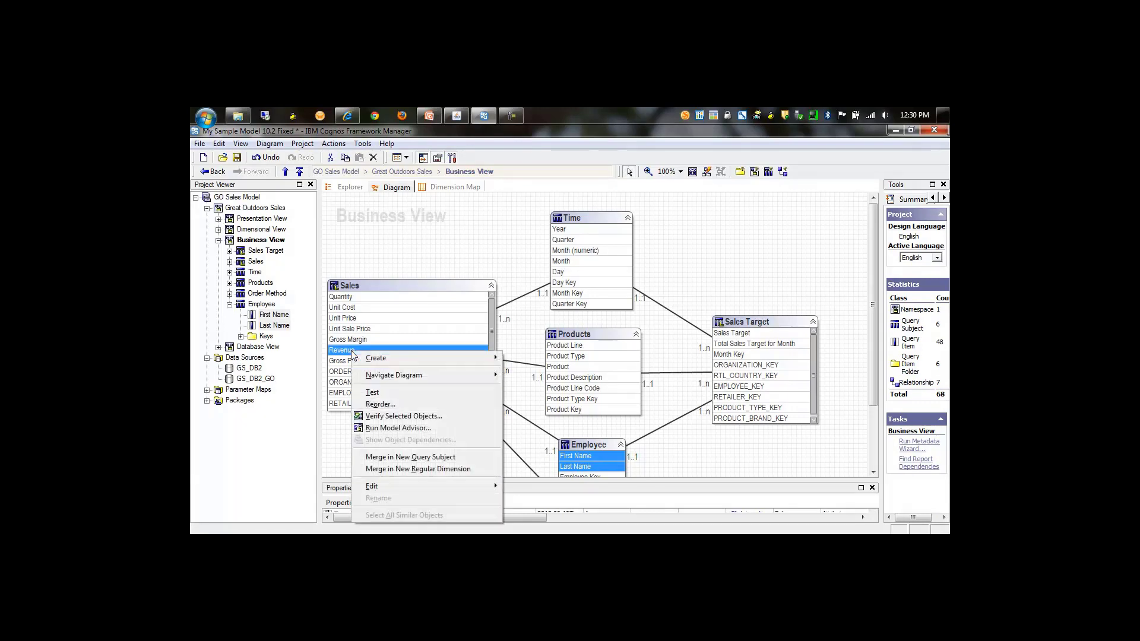
pyautogui.click(386, 394)
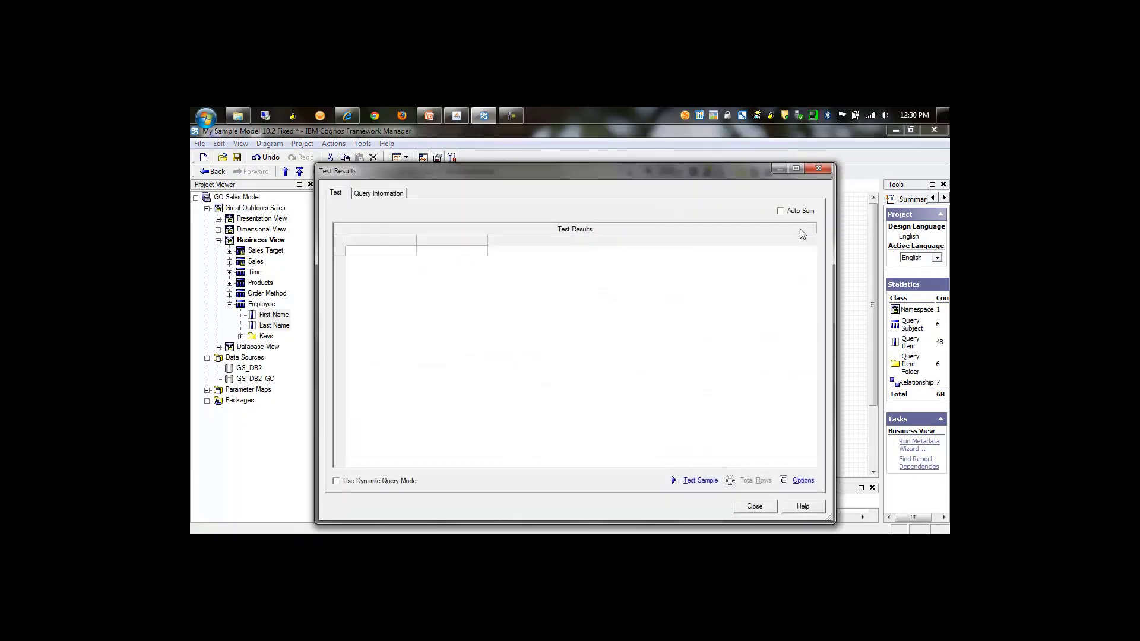
pyautogui.click(780, 211)
pyautogui.click(710, 479)
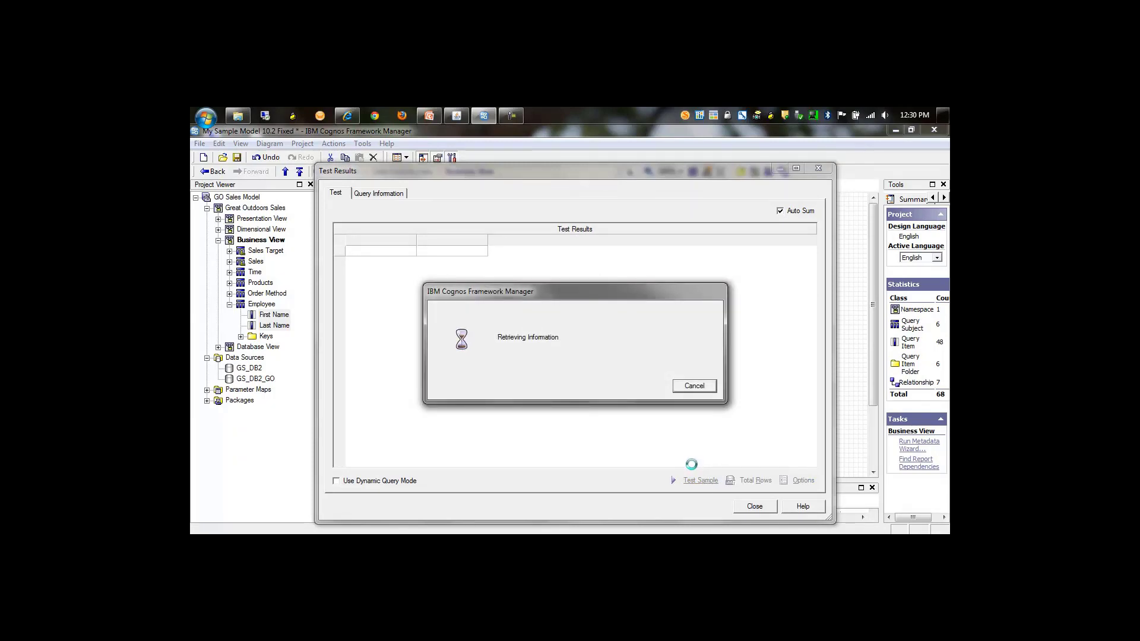
# Examine the data source references in the employee revenue test's Cognos SQL and the separate Native SQL select statements, and close the results
pyautogui.click(381, 197)
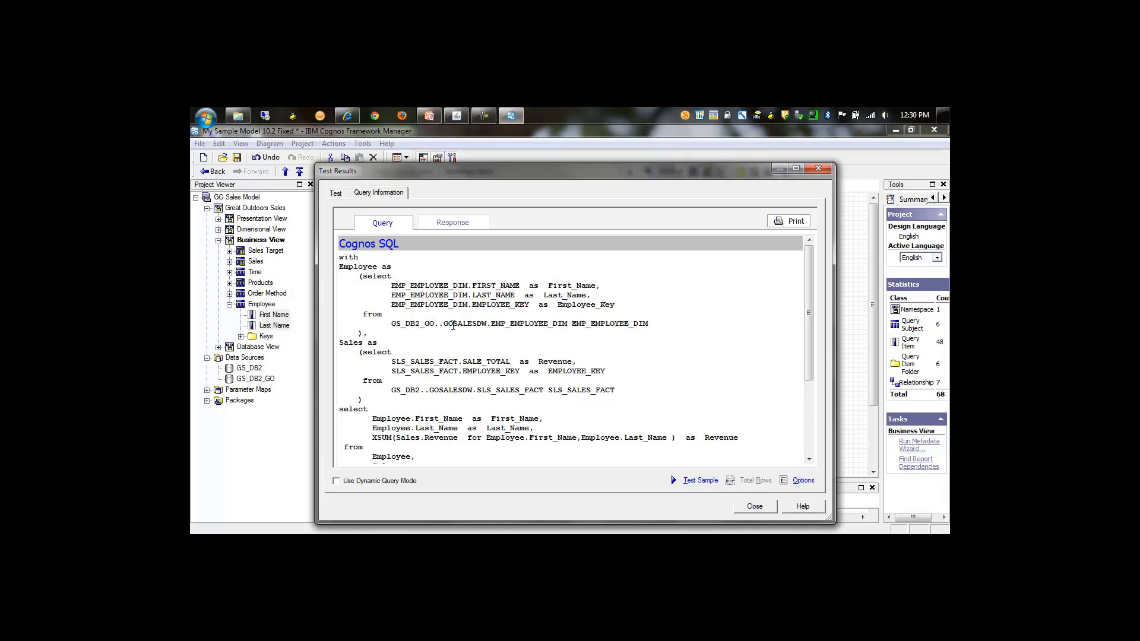
pyautogui.moveTo(453, 325); pyautogui.dragTo(448, 325)
pyautogui.scroll(-4, 451, 326)
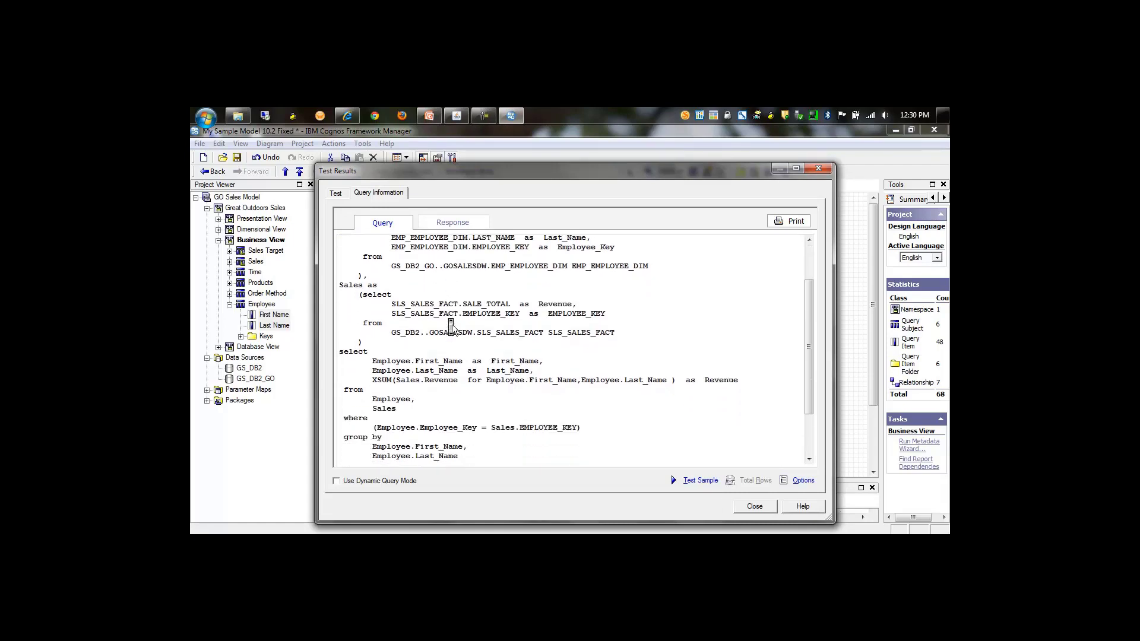
pyautogui.scroll(-1, 451, 326)
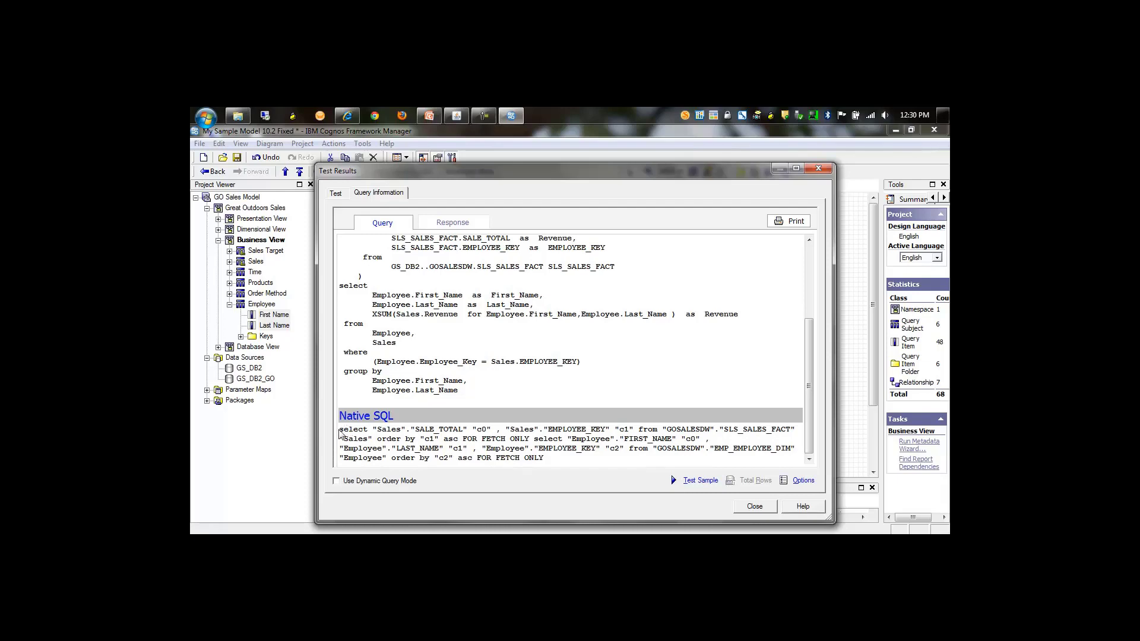
pyautogui.moveTo(344, 429); pyautogui.dragTo(565, 464)
pyautogui.click(534, 439)
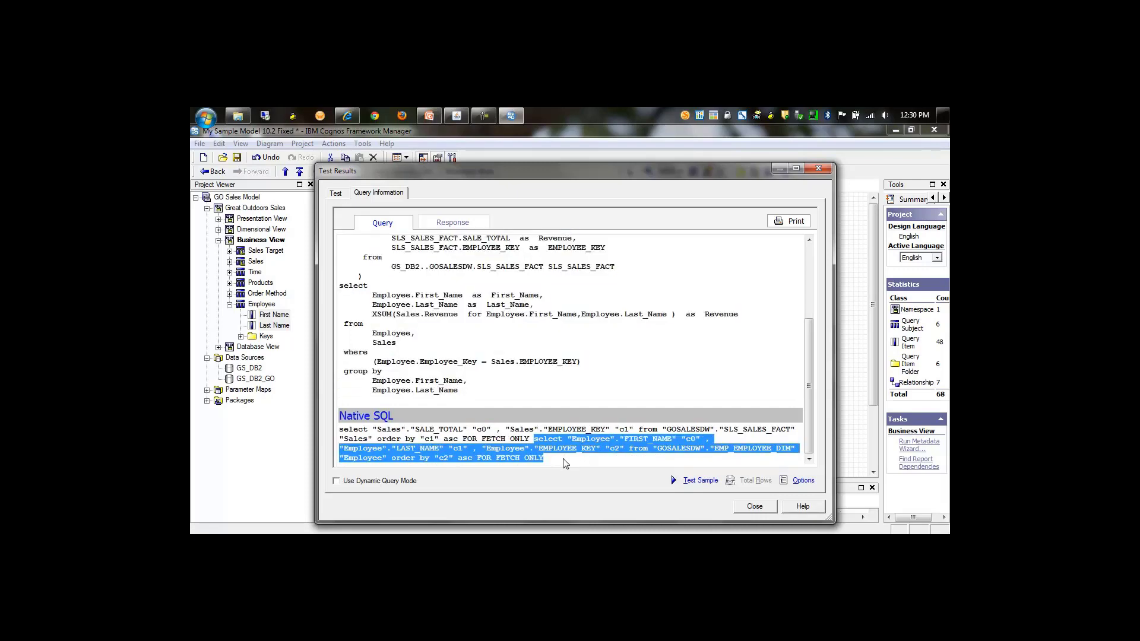
pyautogui.click(750, 508)
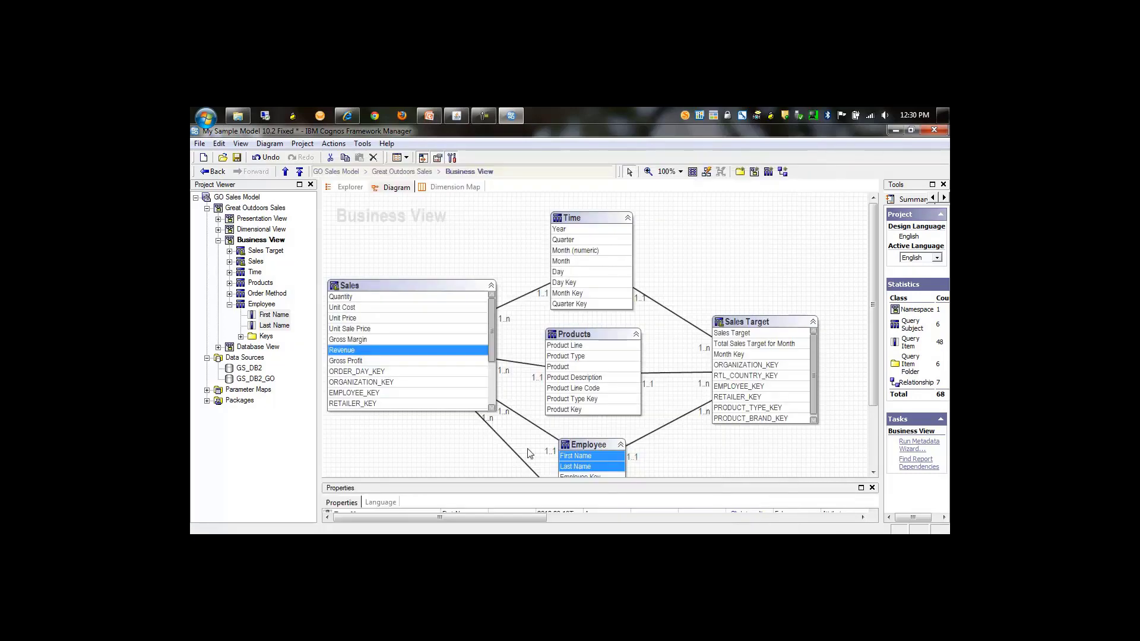
# Compare the GS_DB2 and GS_DB2_GO data source properties and set GS_DB2_GO's Content Manager Data Source to GS_DB2
pyautogui.click(257, 369)
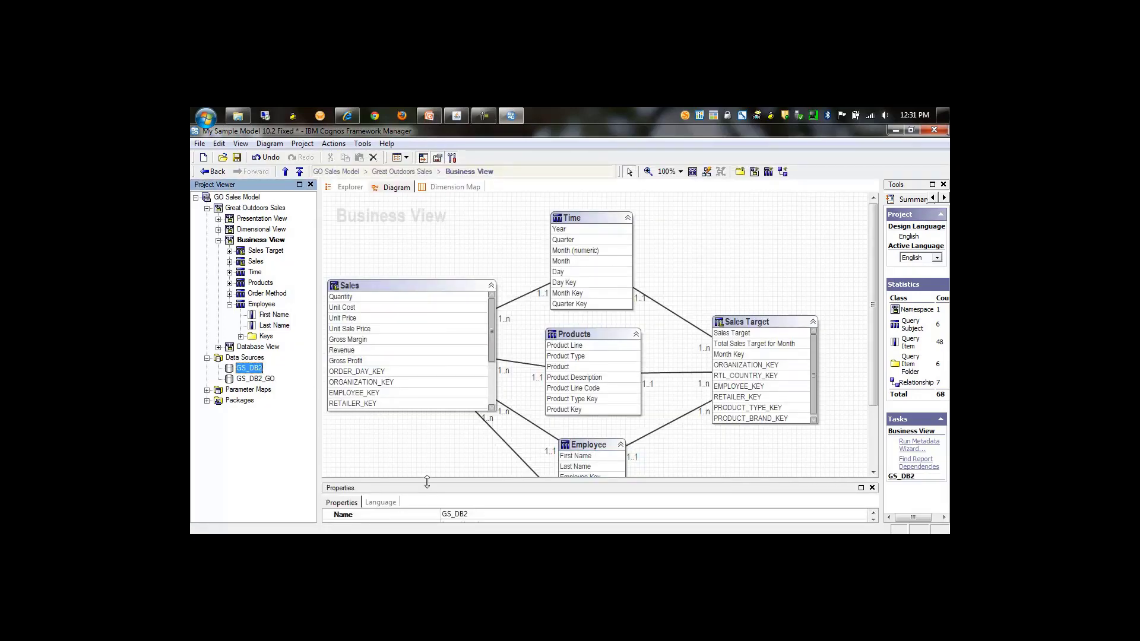
pyautogui.moveTo(427, 481); pyautogui.dragTo(433, 428)
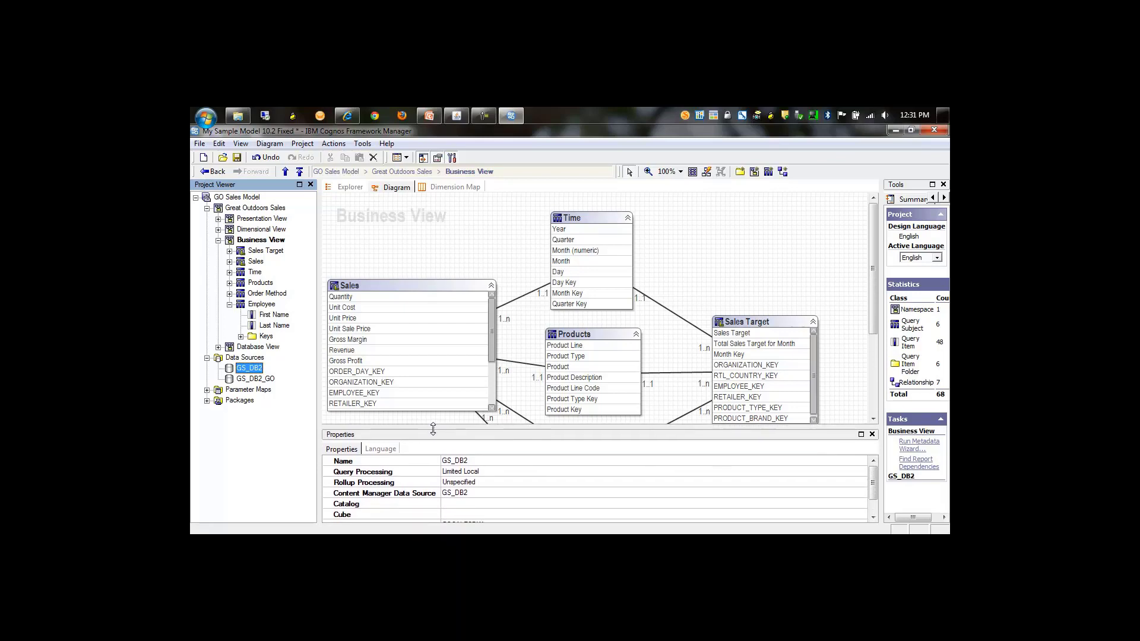
pyautogui.click(257, 380)
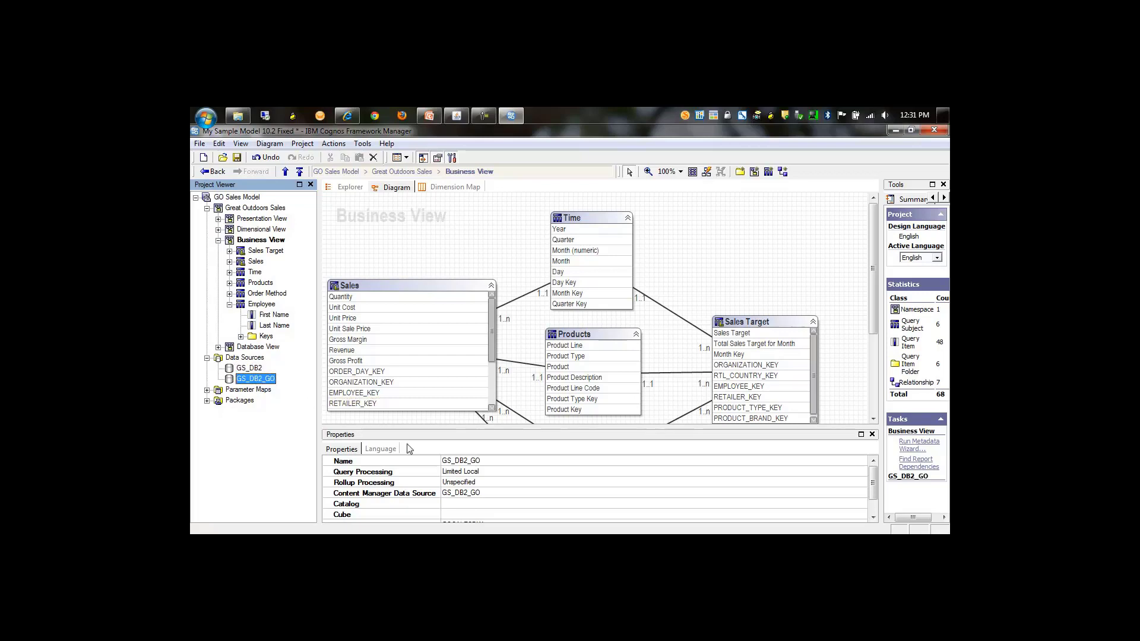
pyautogui.click(484, 493)
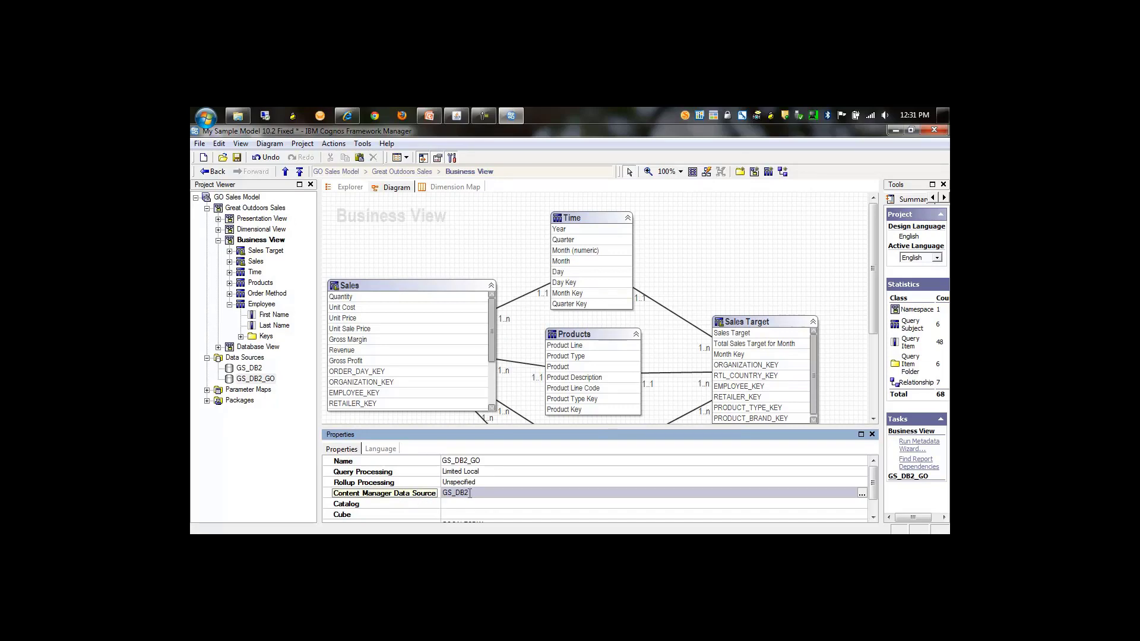
pyautogui.click(256, 368)
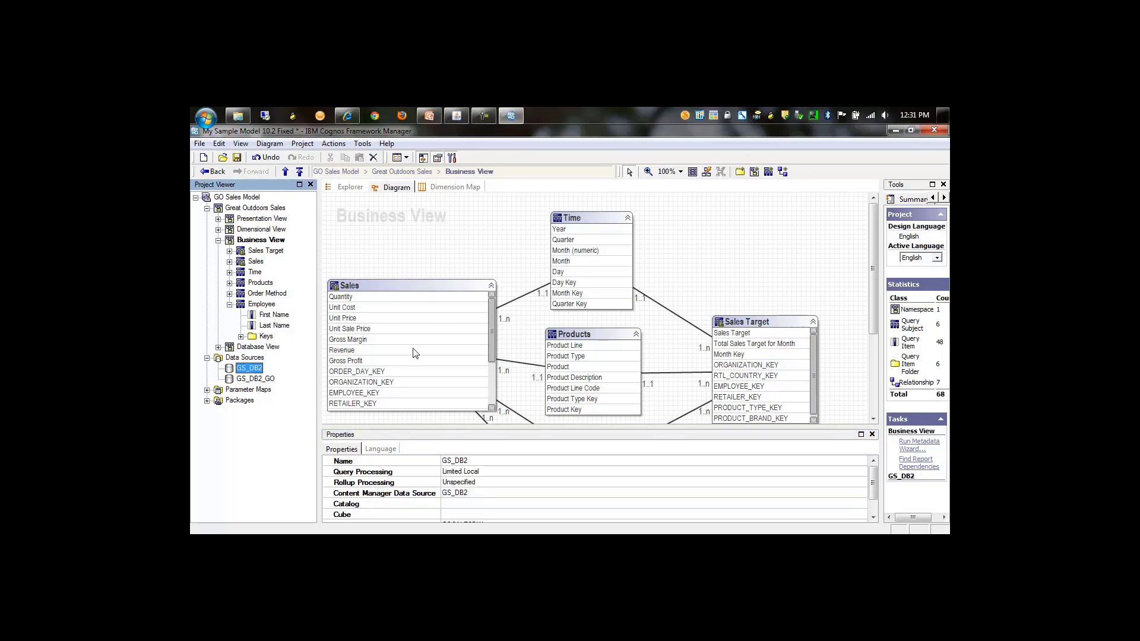
# Rerun the test of Employee First Name, Last Name and Sales Revenue using the changed data source, with Auto Sum enabled
pyautogui.scroll(-2, 875, 330)
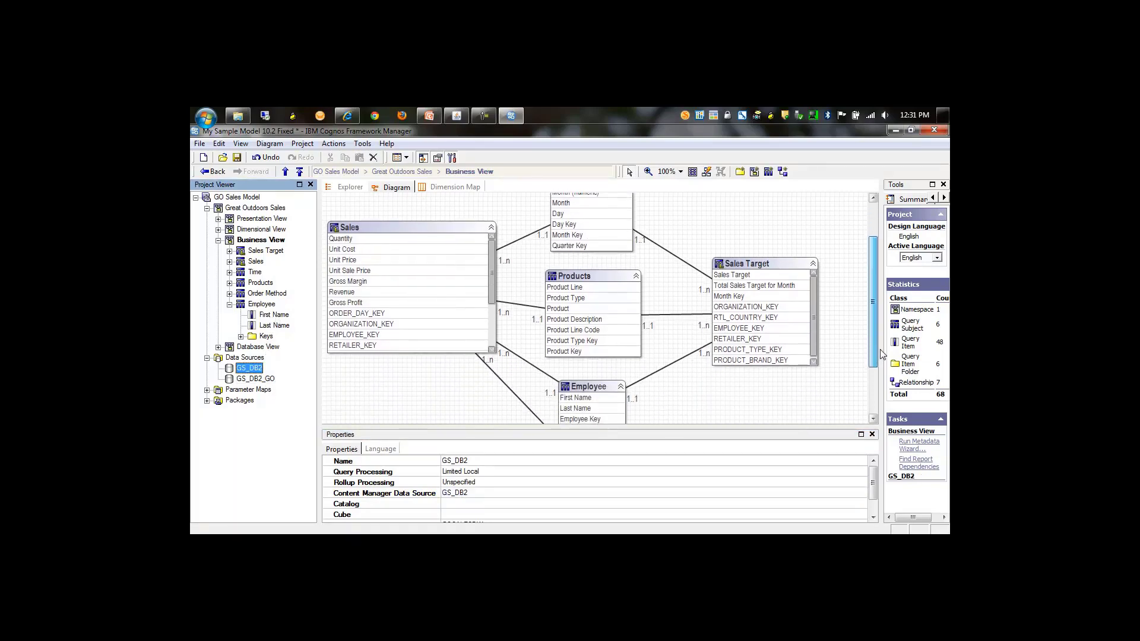
pyautogui.click(585, 396)
pyautogui.keyDown('shift'); pyautogui.click(582, 406); pyautogui.keyUp('shift')
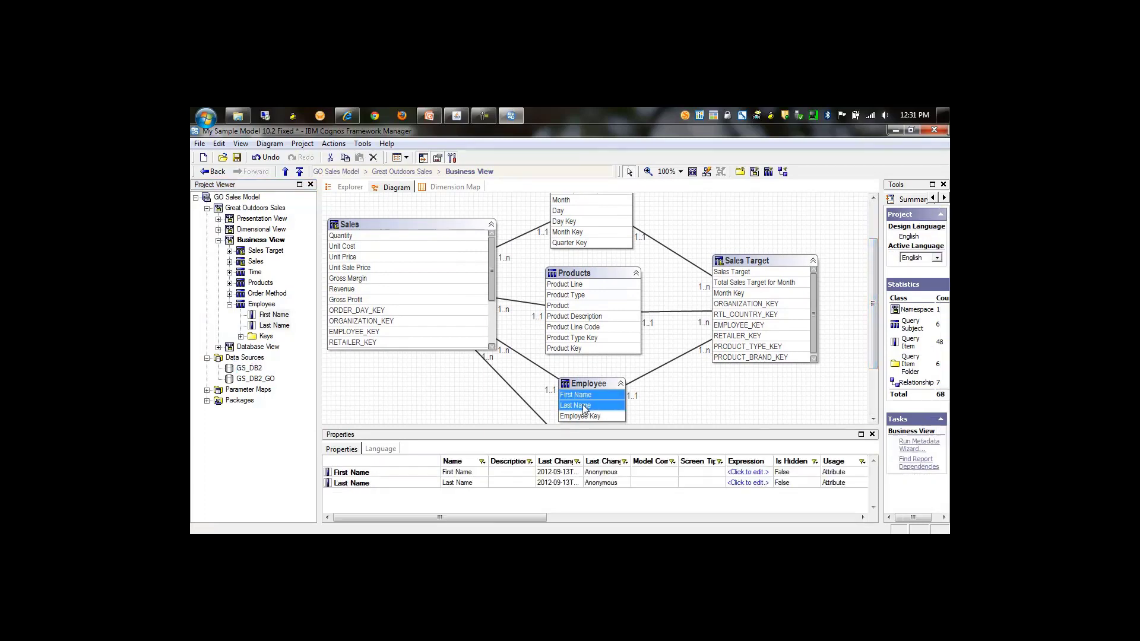
pyautogui.keyDown('ctrl'); pyautogui.click(341, 289); pyautogui.keyUp('ctrl')
pyautogui.rightClick(341, 289)
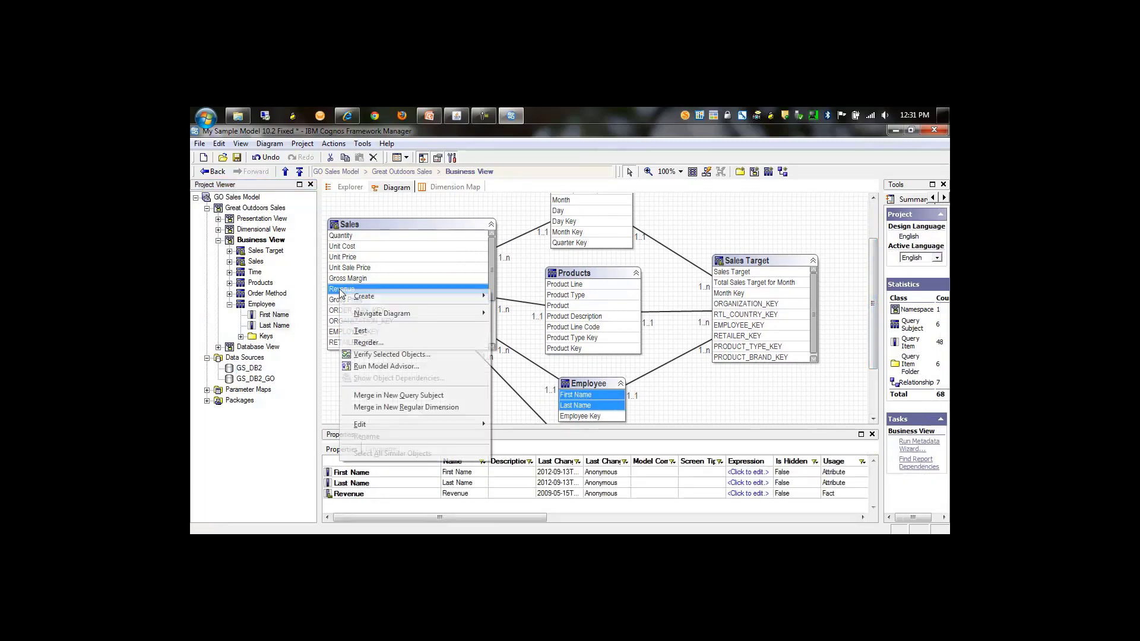
pyautogui.click(382, 329)
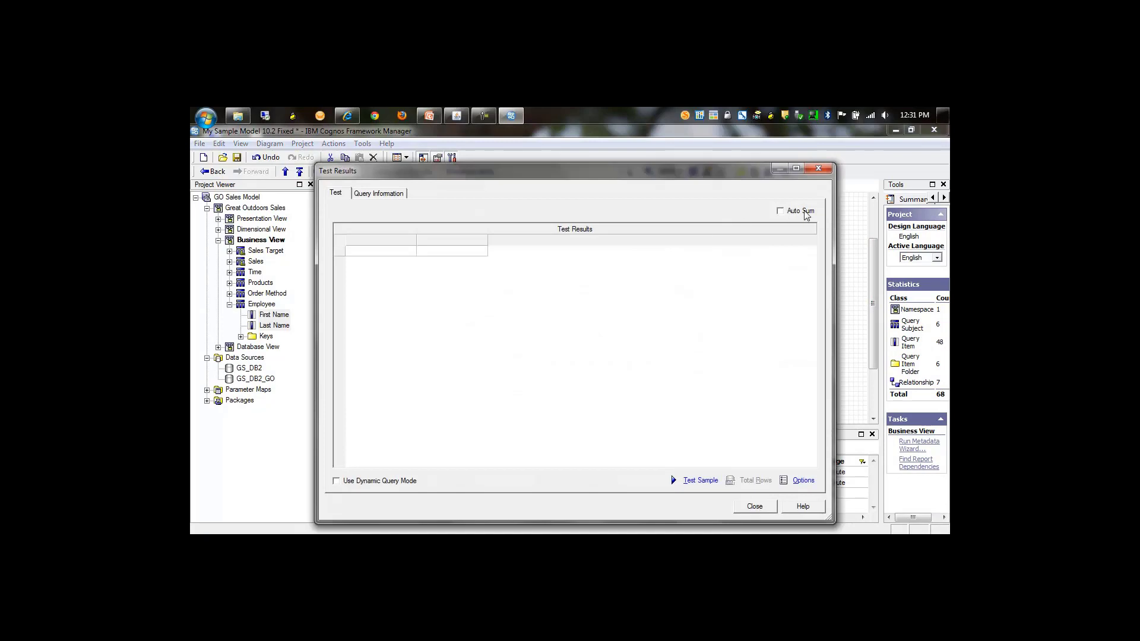
pyautogui.click(702, 480)
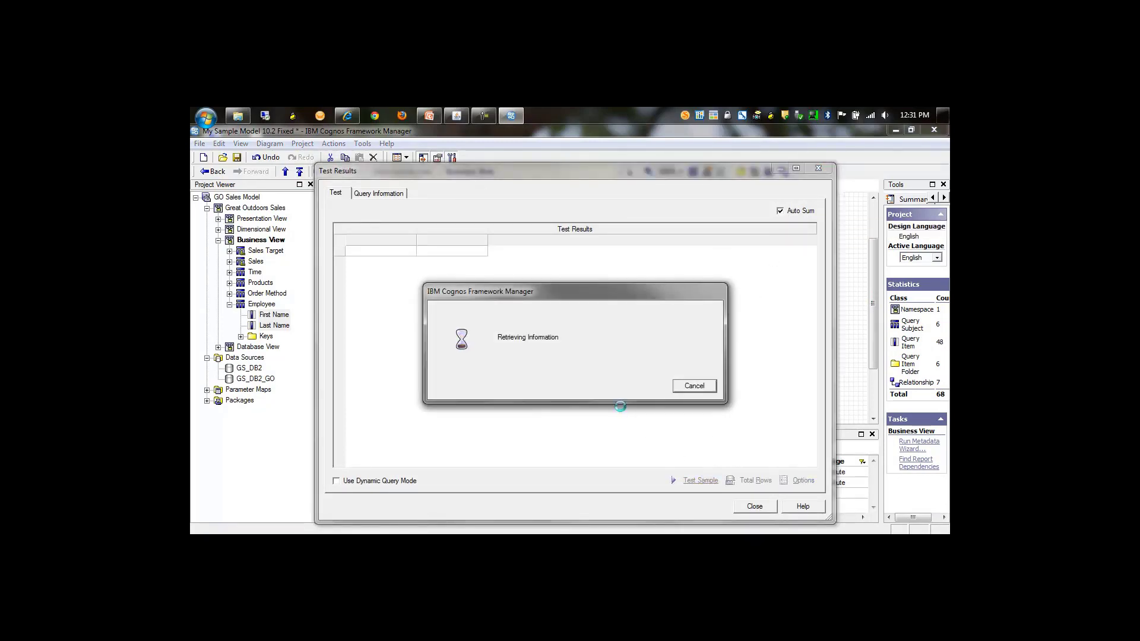
# Review the rerun test's Cognos SQL and Native SQL to check how Employee and Sales are queried, and close the results
pyautogui.click(392, 194)
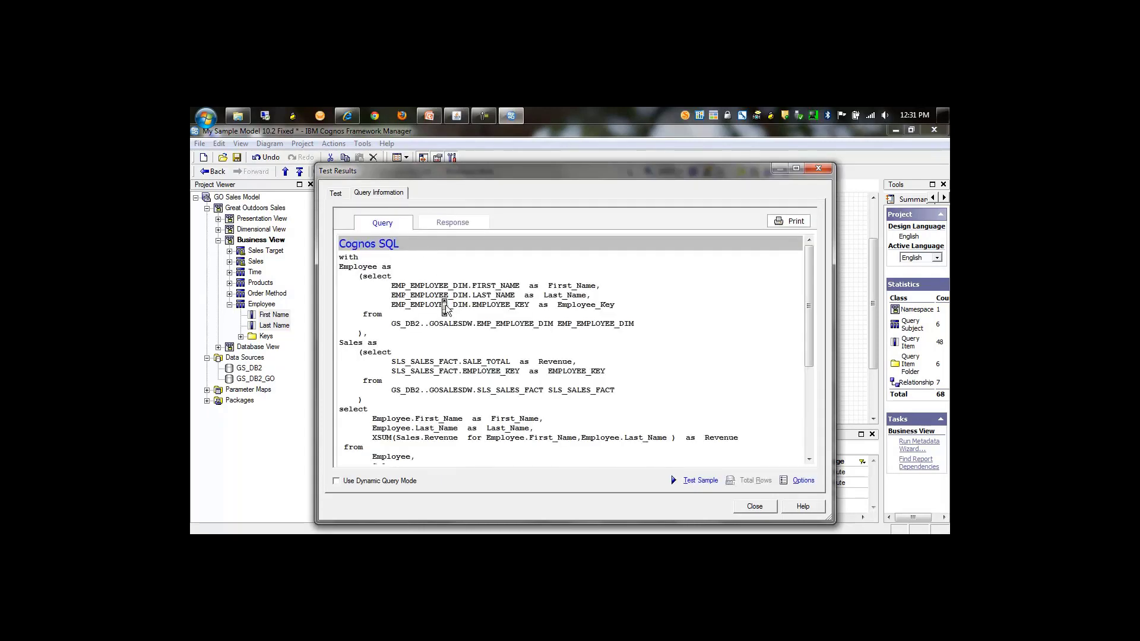
pyautogui.scroll(-4, 444, 307)
pyautogui.scroll(-4, 444, 307)
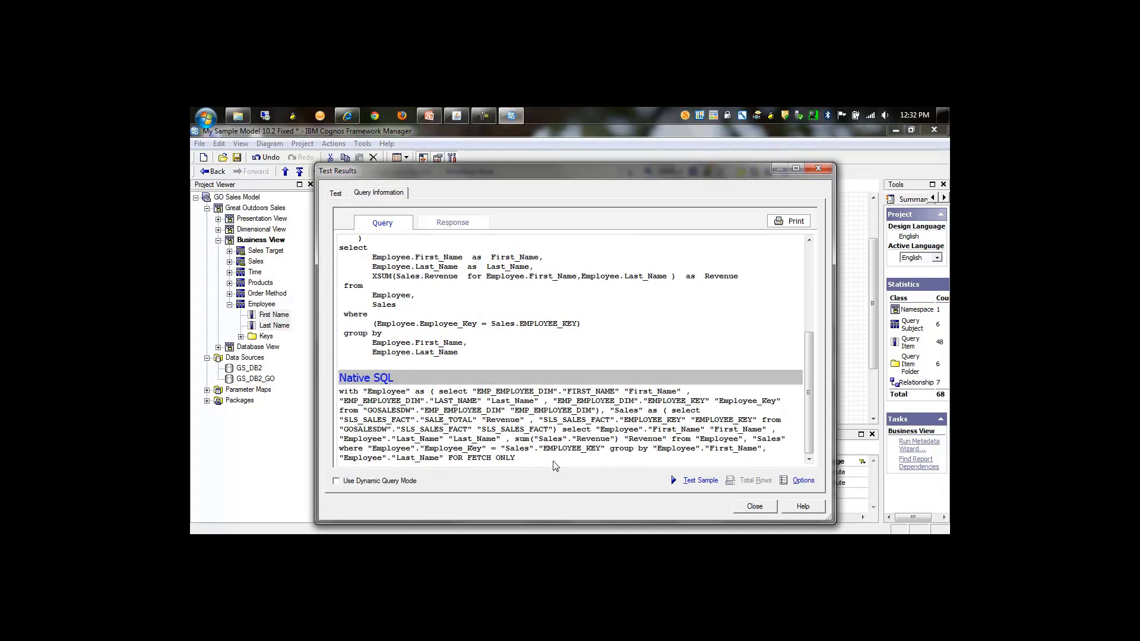
pyautogui.click(755, 506)
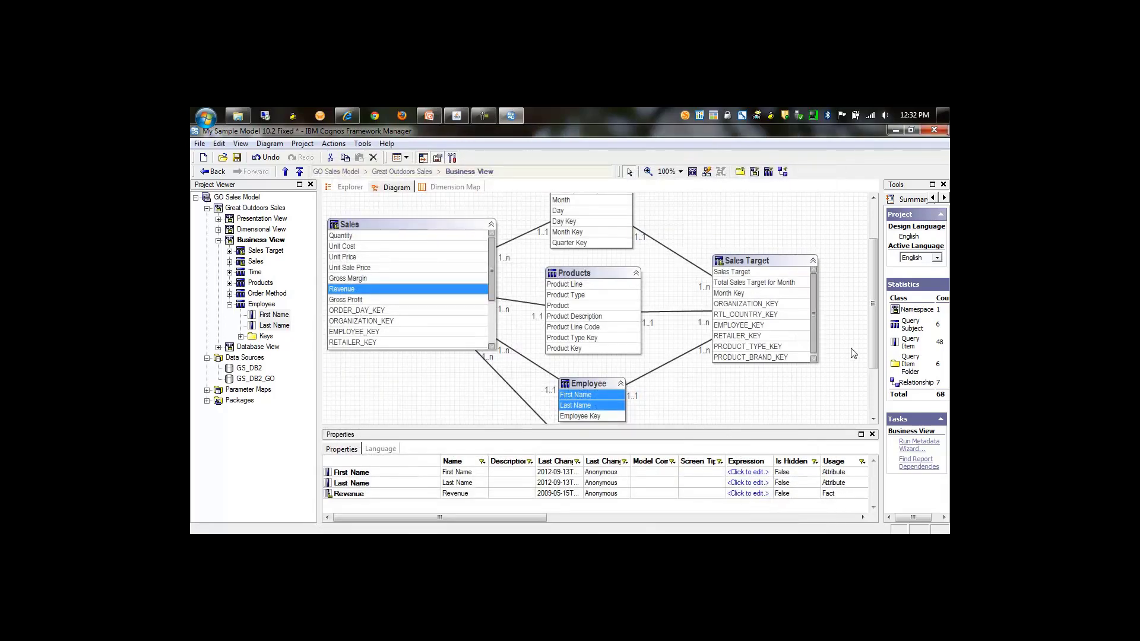
# Test Time Year and Month together with Sales Revenue and Sales Target in the Business View diagram, with Auto Sum enabled
pyautogui.moveTo(874, 340); pyautogui.dragTo(871, 277)
pyautogui.click(558, 224)
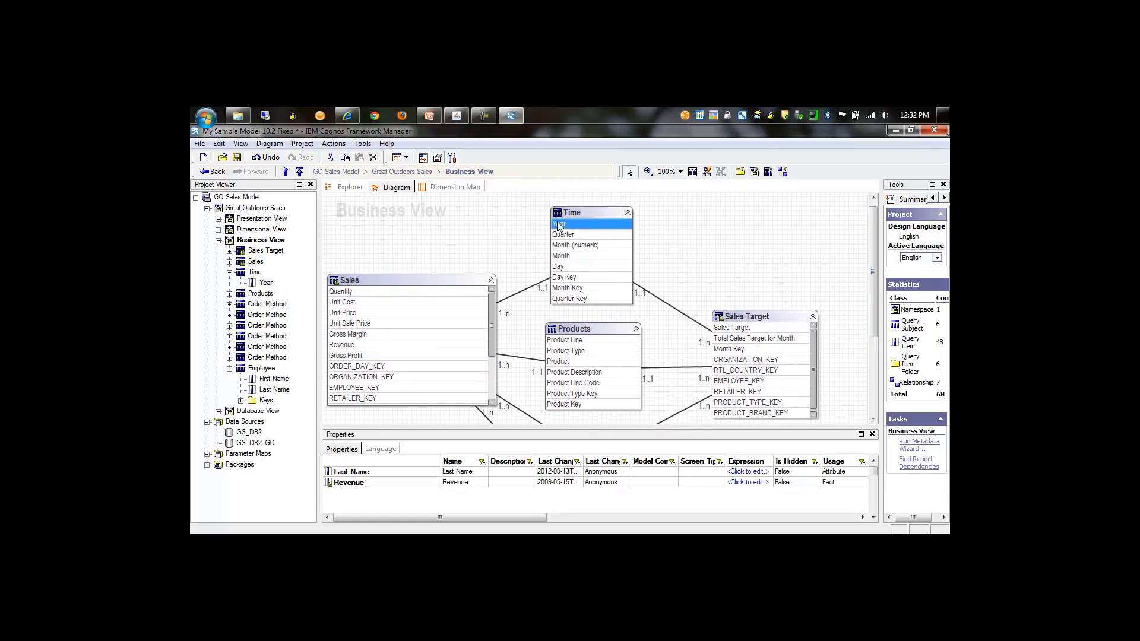
pyautogui.keyDown('ctrl'); pyautogui.click(564, 256); pyautogui.keyUp('ctrl')
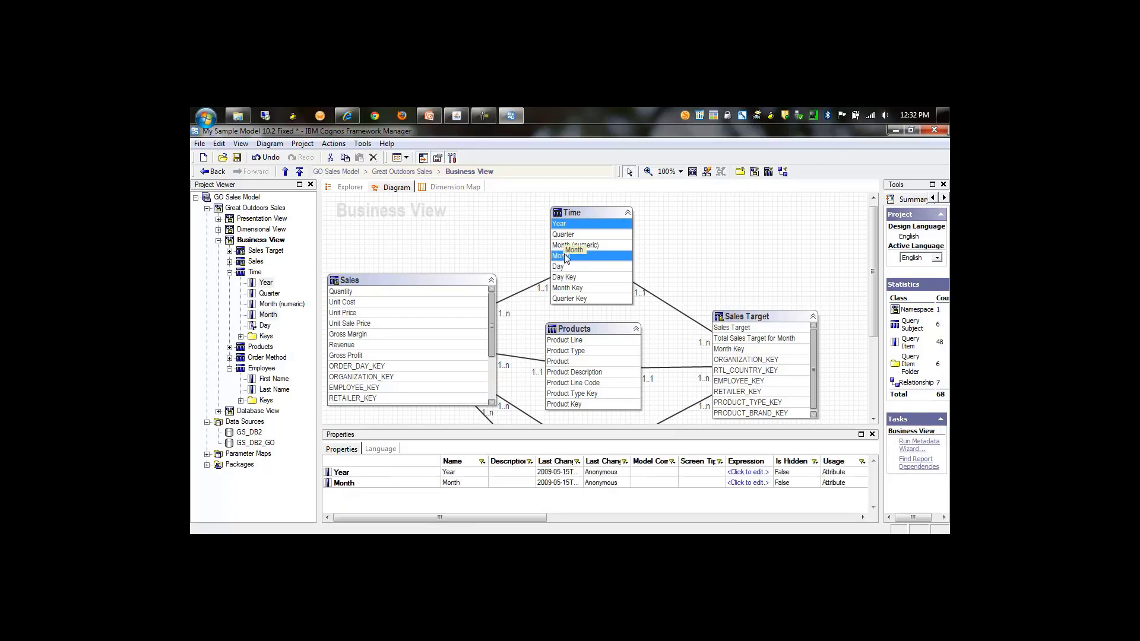
pyautogui.keyDown('ctrl'); pyautogui.click(352, 347); pyautogui.keyUp('ctrl')
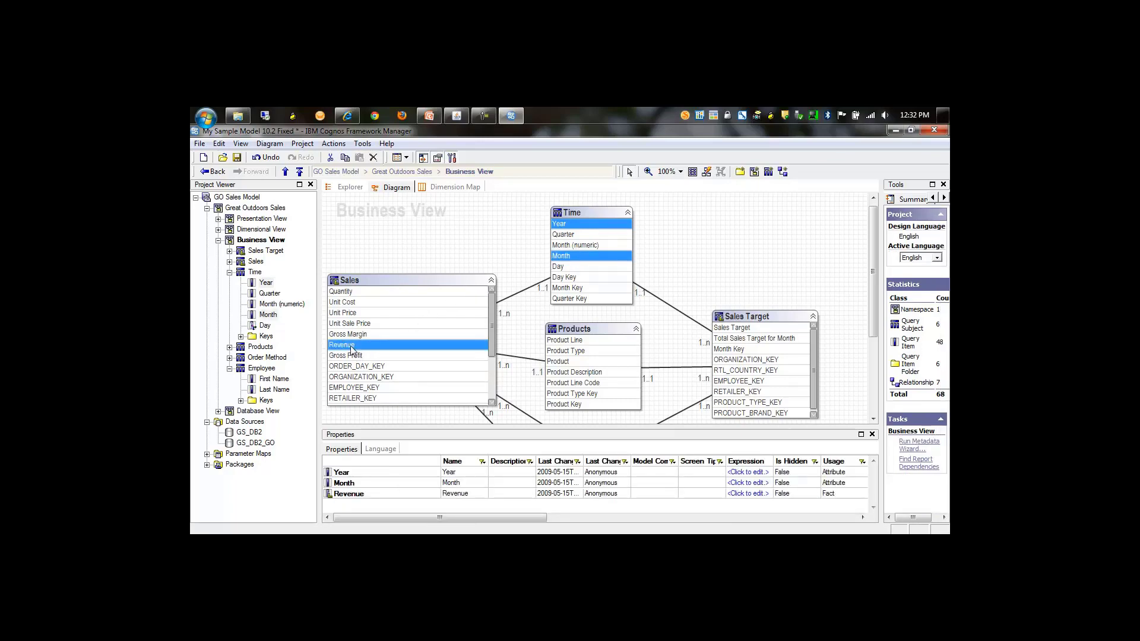
pyautogui.keyDown('ctrl'); pyautogui.click(734, 330); pyautogui.keyUp('ctrl')
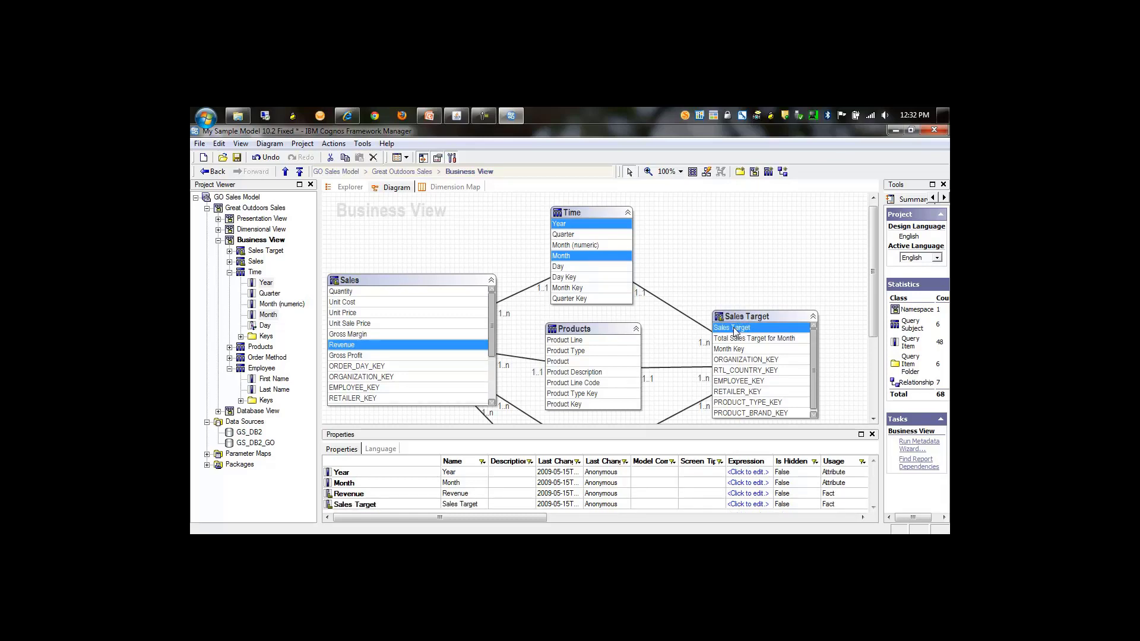
pyautogui.rightClick(735, 330)
pyautogui.click(759, 368)
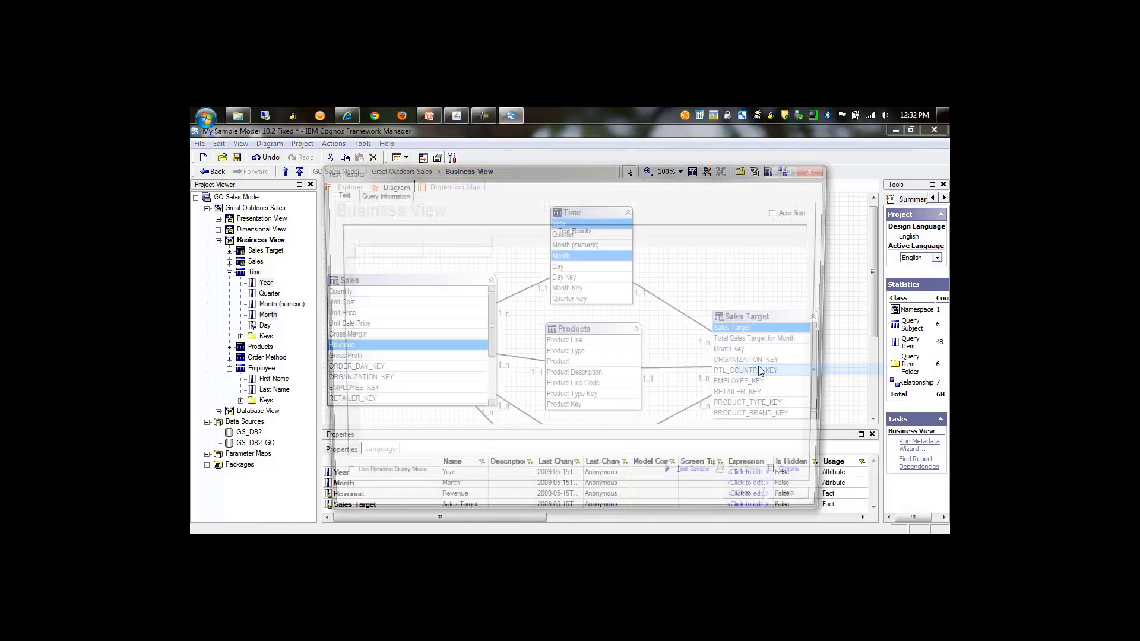
pyautogui.click(780, 211)
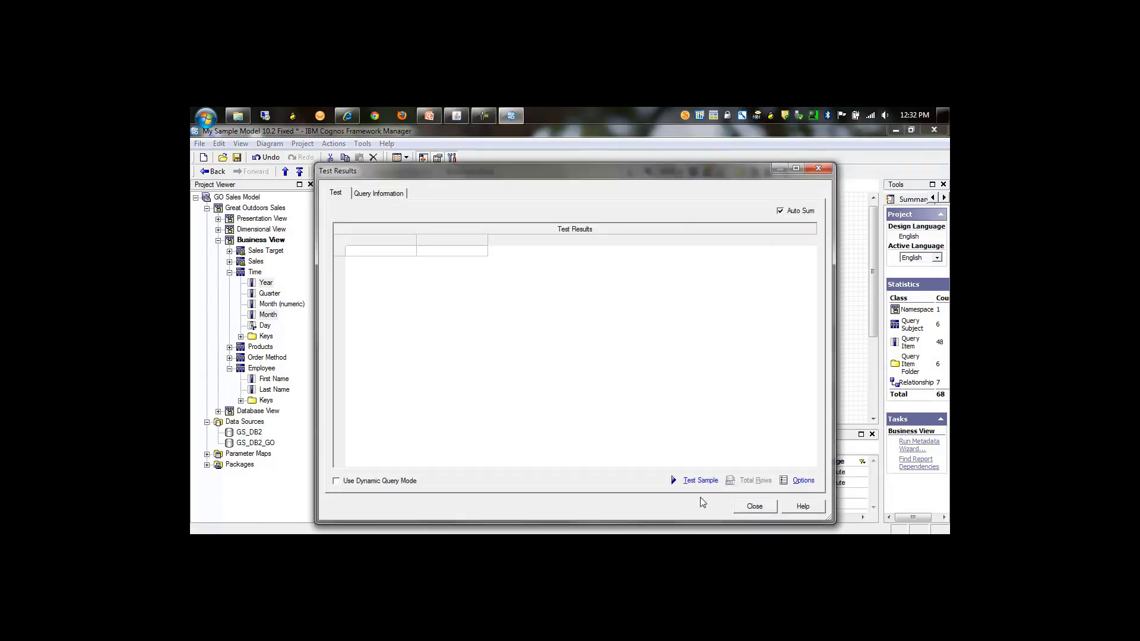
pyautogui.click(702, 481)
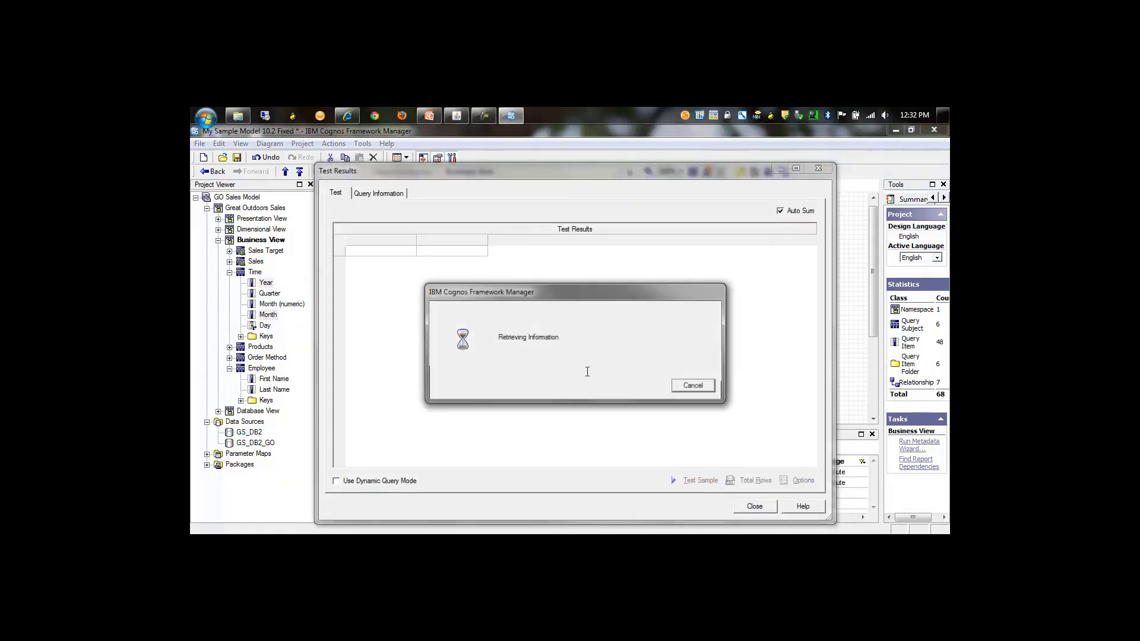
# Review the Cognos SQL and Native SQL of the Year, Month, Revenue and Sales Target test to see how both fact queries are joined, and close the results
pyautogui.click(393, 198)
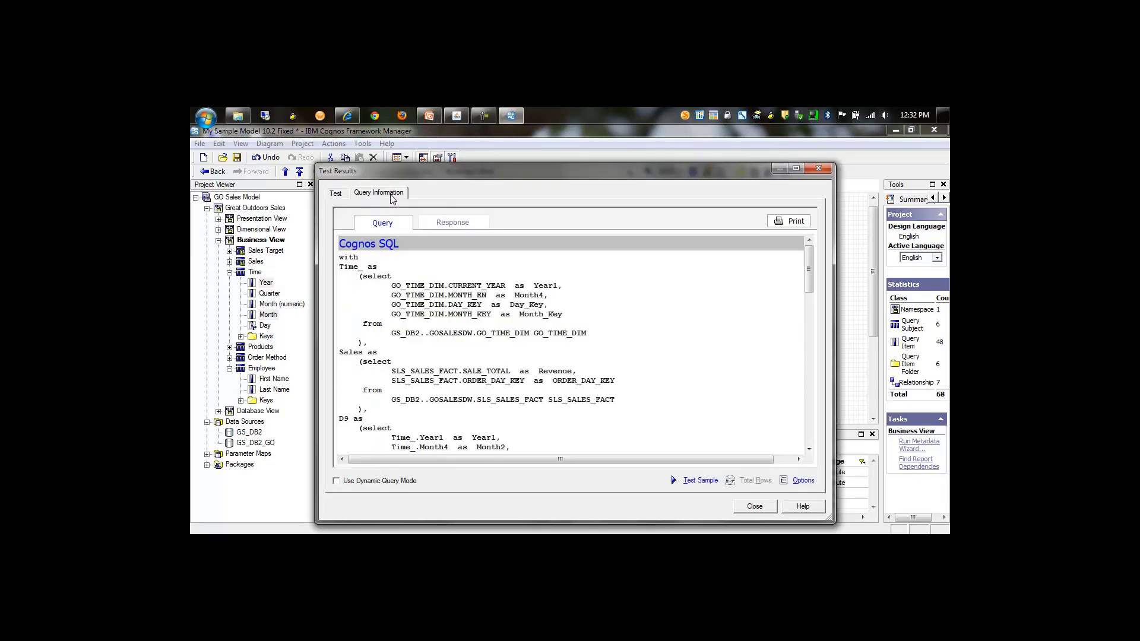
pyautogui.scroll(-2, 418, 283)
pyautogui.scroll(-10, 417, 284)
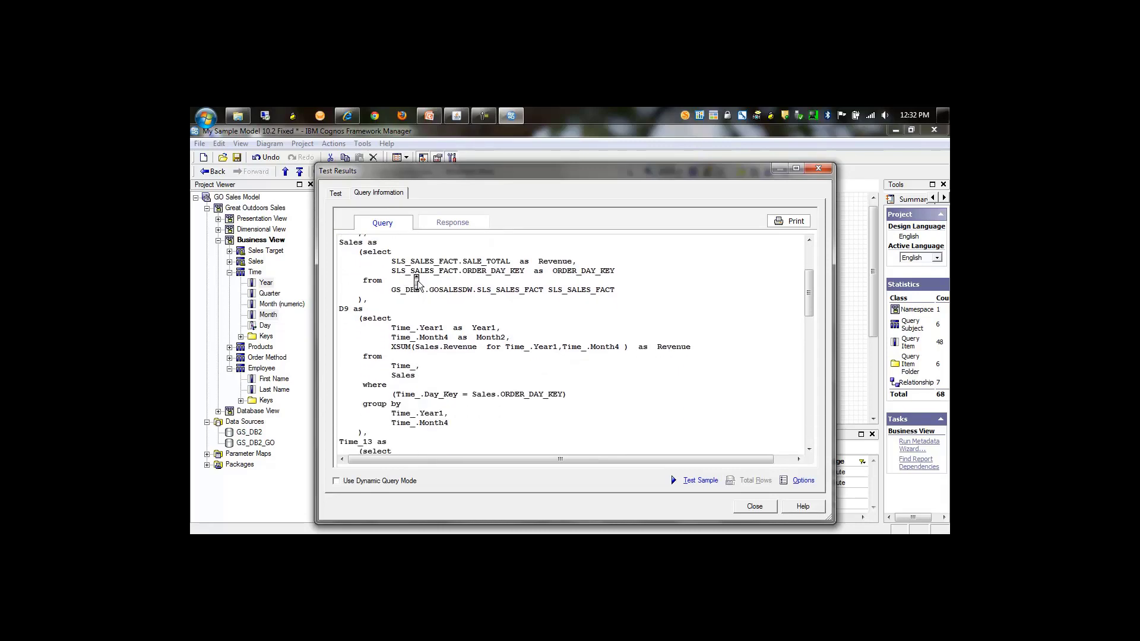
pyautogui.scroll(-4, 417, 284)
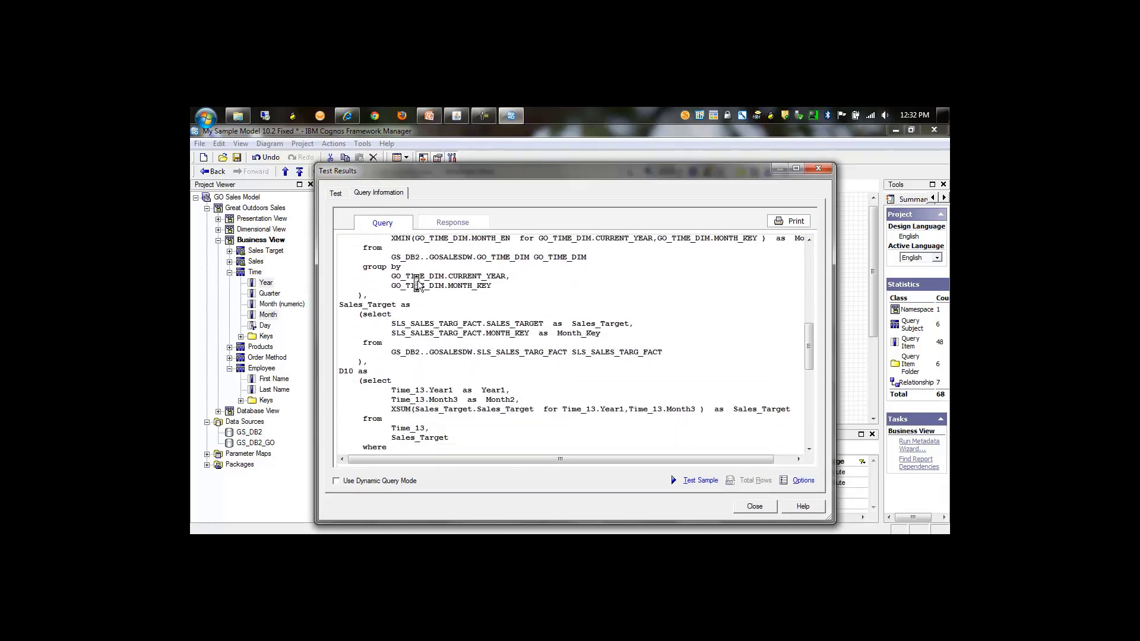
pyautogui.scroll(-4, 417, 283)
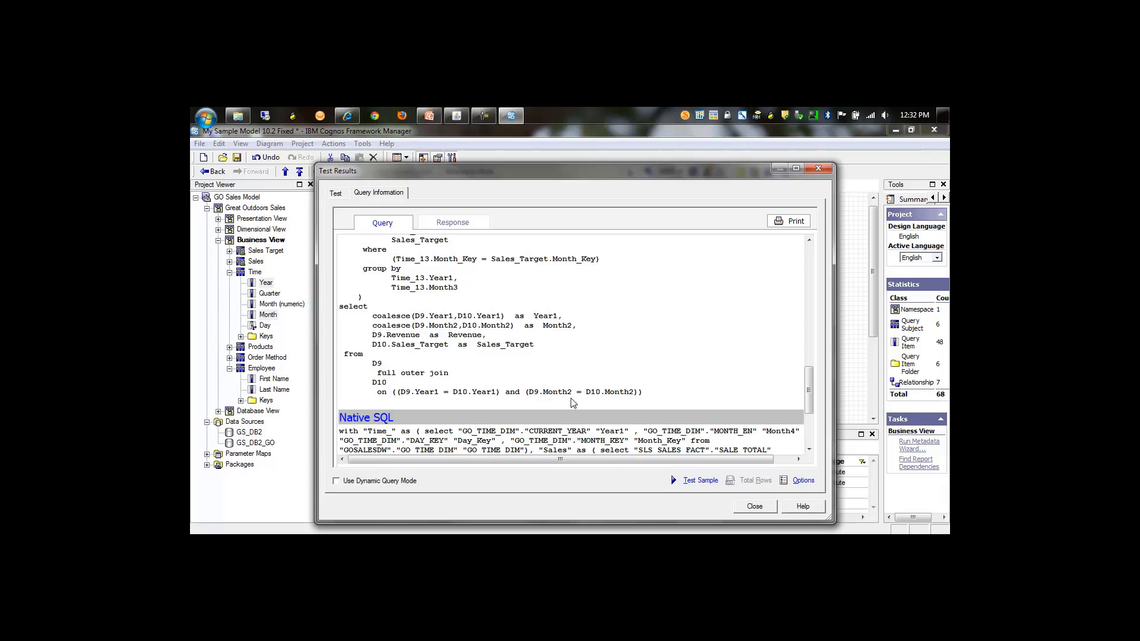
pyautogui.scroll(-4, 591, 402)
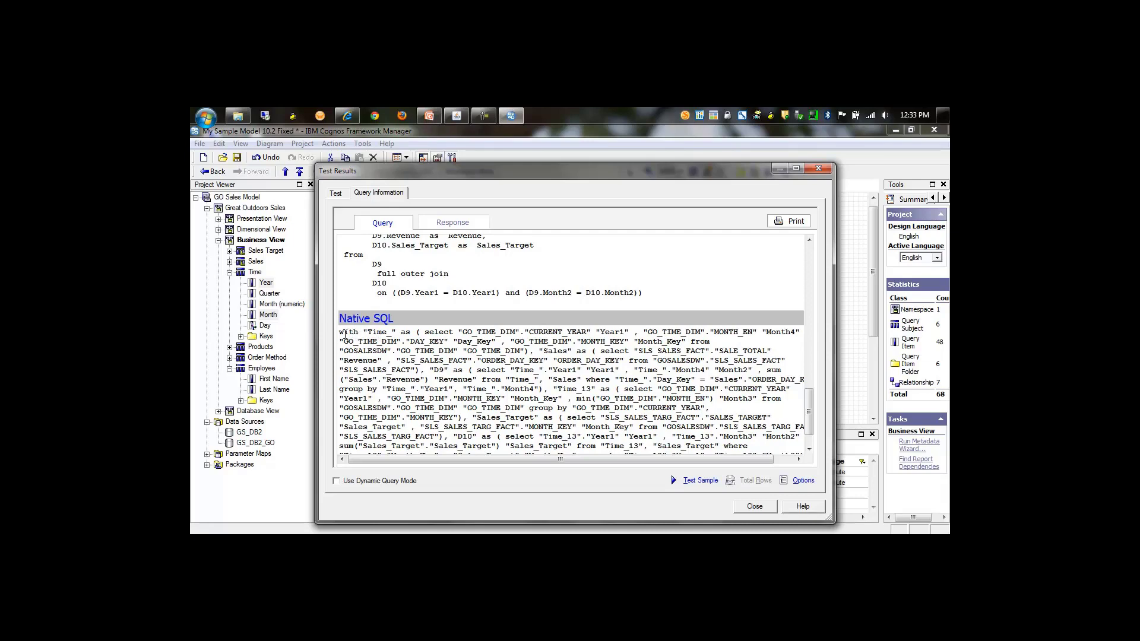
pyautogui.moveTo(340, 334); pyautogui.dragTo(663, 473)
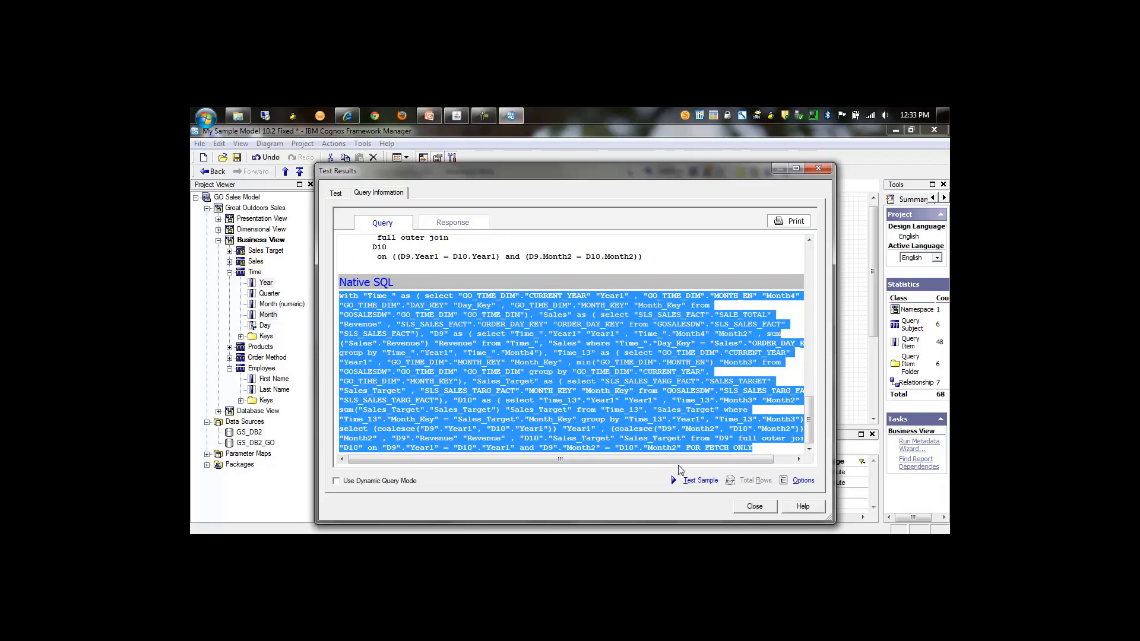
pyautogui.click(774, 451)
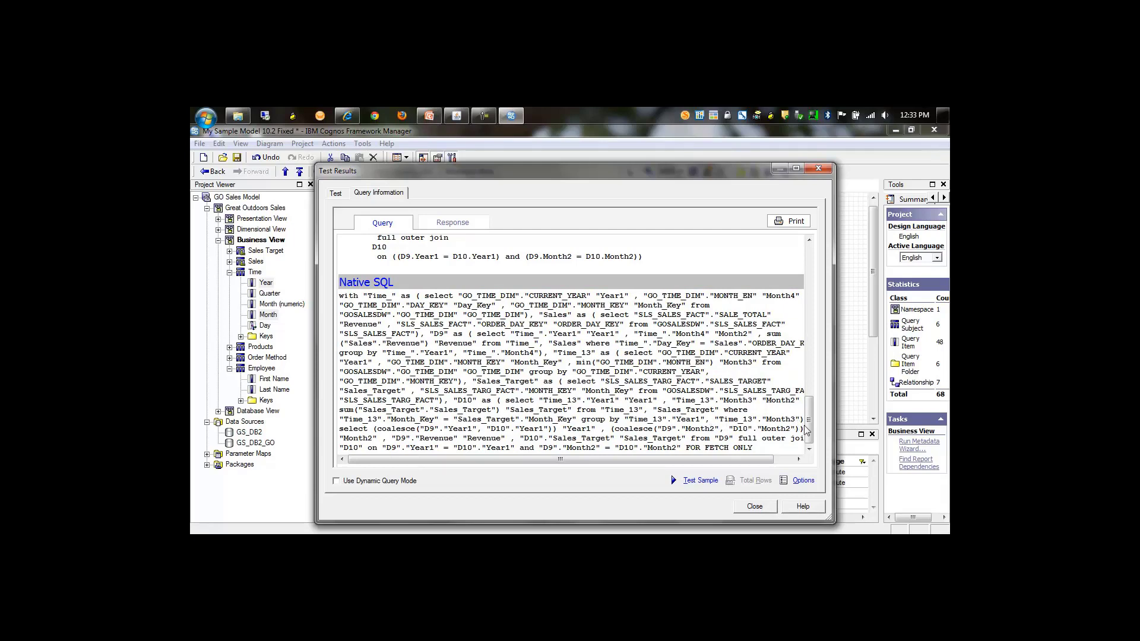
pyautogui.moveTo(809, 426); pyautogui.dragTo(810, 406)
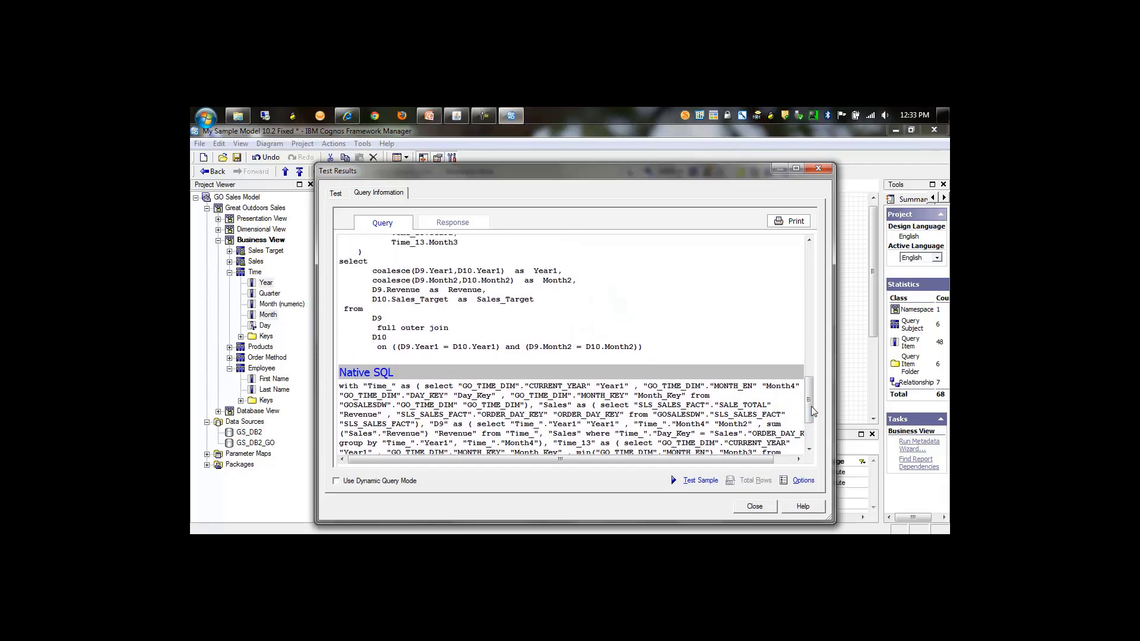
pyautogui.click(755, 506)
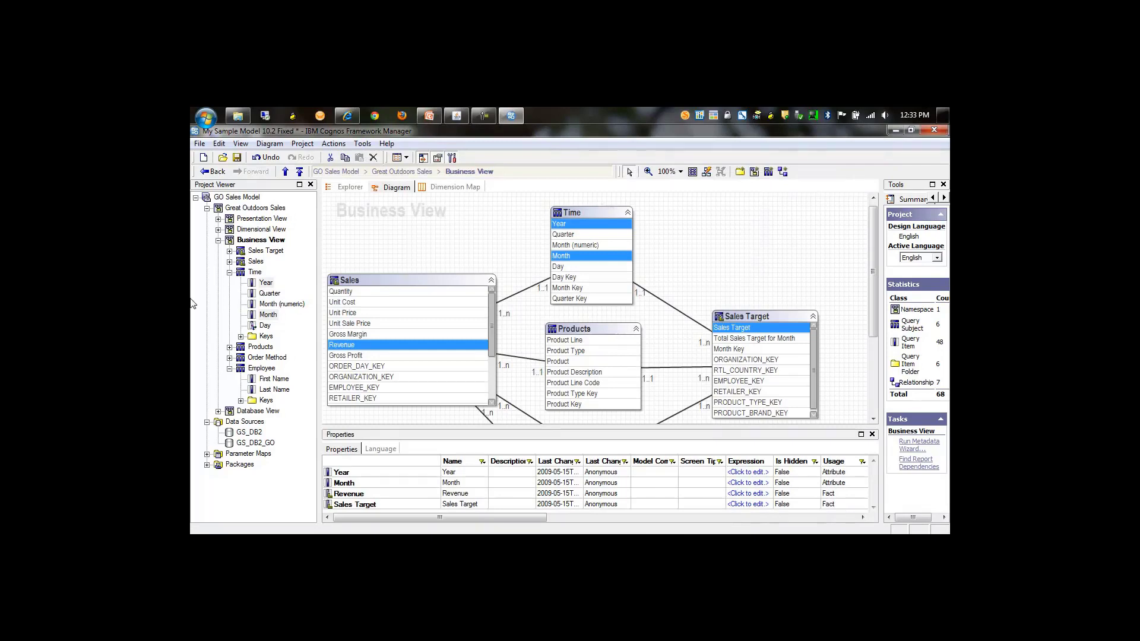
# Examine the expression definition of the Total Sales Target for Month calculation in the Sales Target query subject and close its definition
pyautogui.click(229, 251)
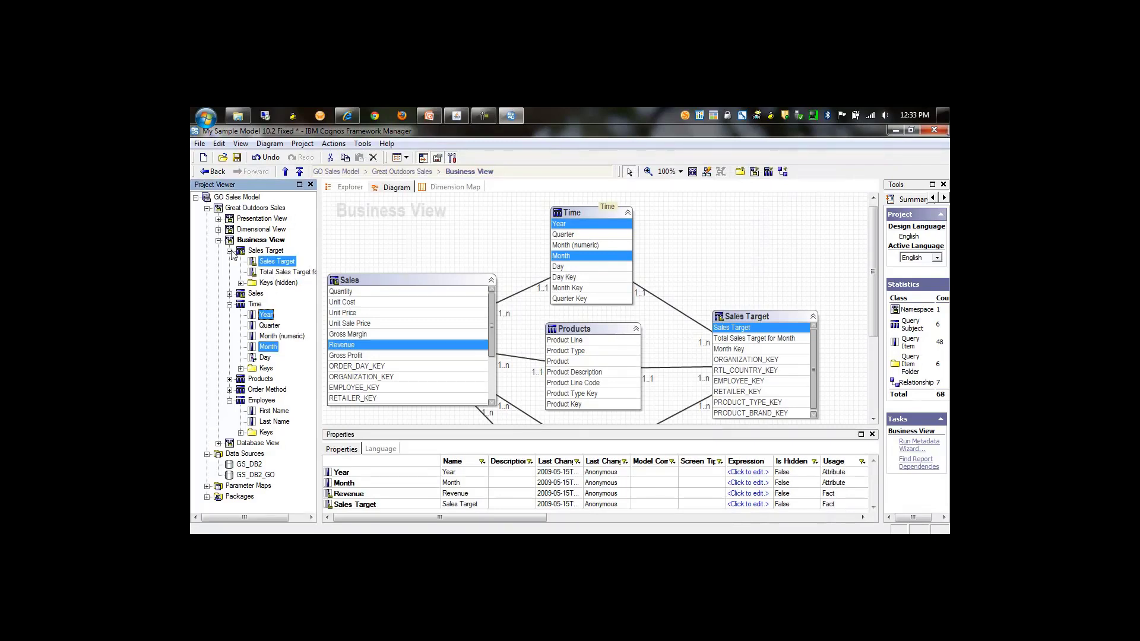
pyautogui.click(299, 275)
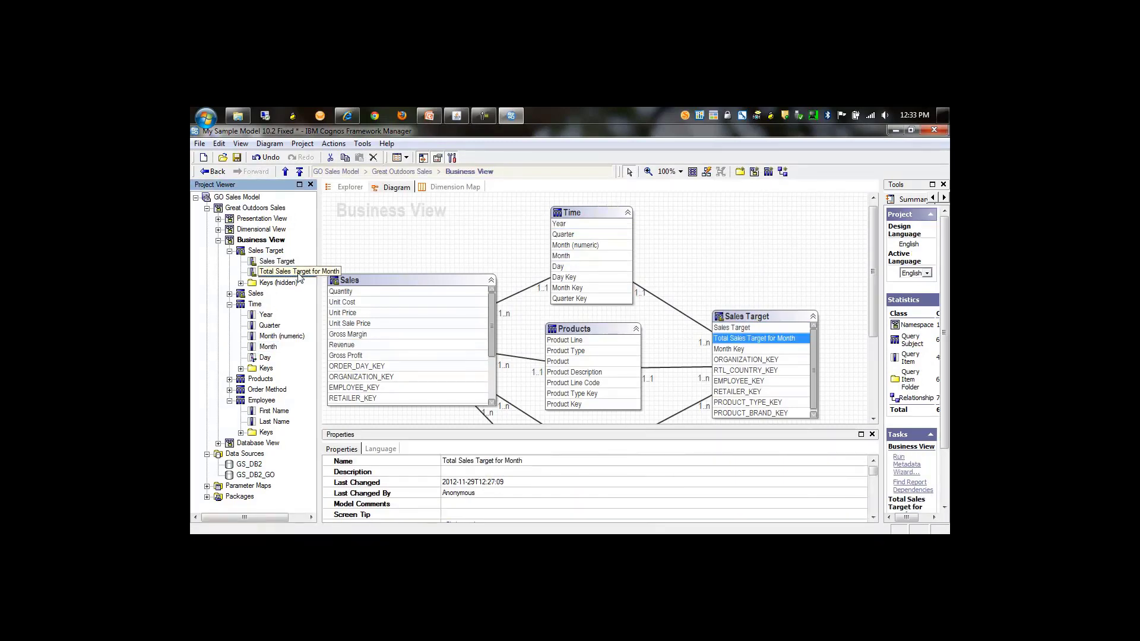
pyautogui.doubleClick(298, 274)
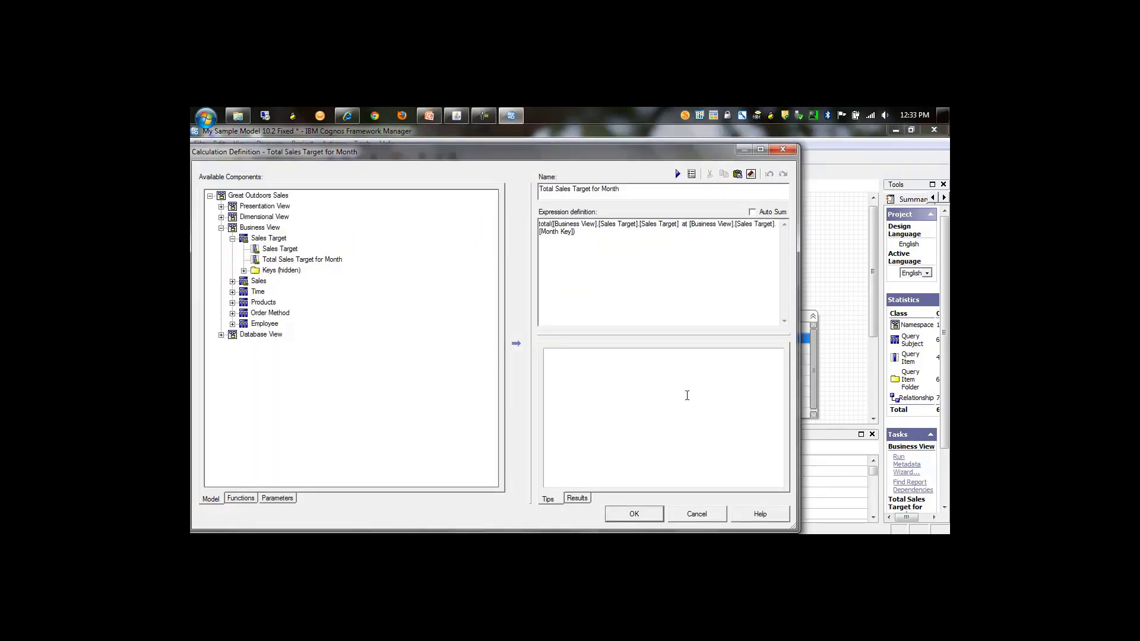
pyautogui.click(634, 514)
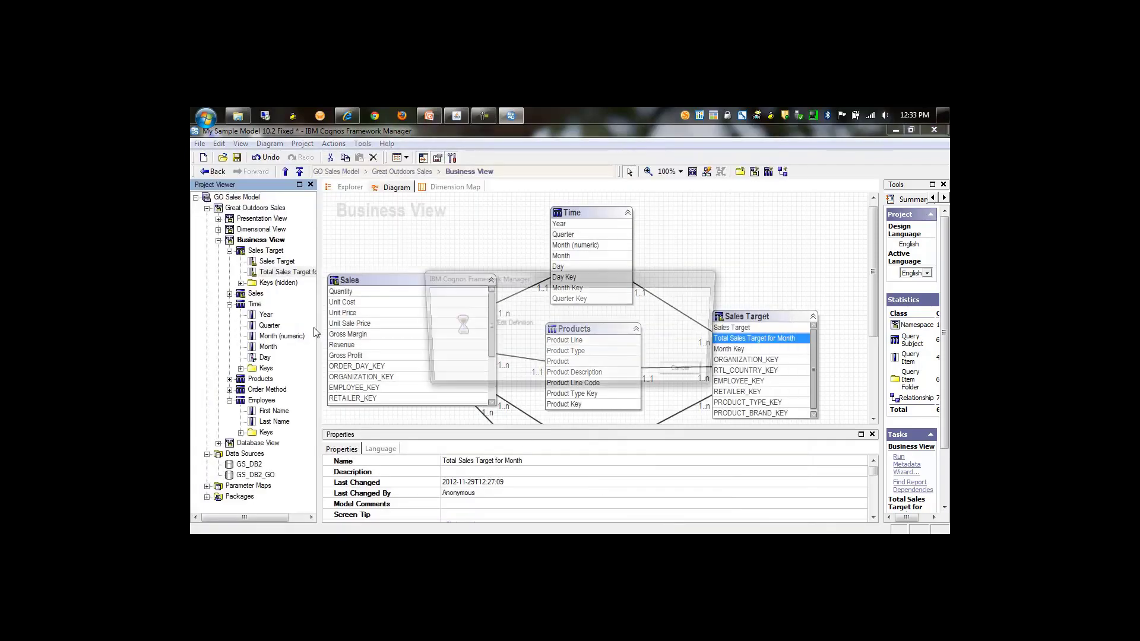
# Test Total Sales Target for Month without Auto Sum, compare its Cognos SQL aggregation with the Native SQL, and close the results
pyautogui.rightClick(297, 271)
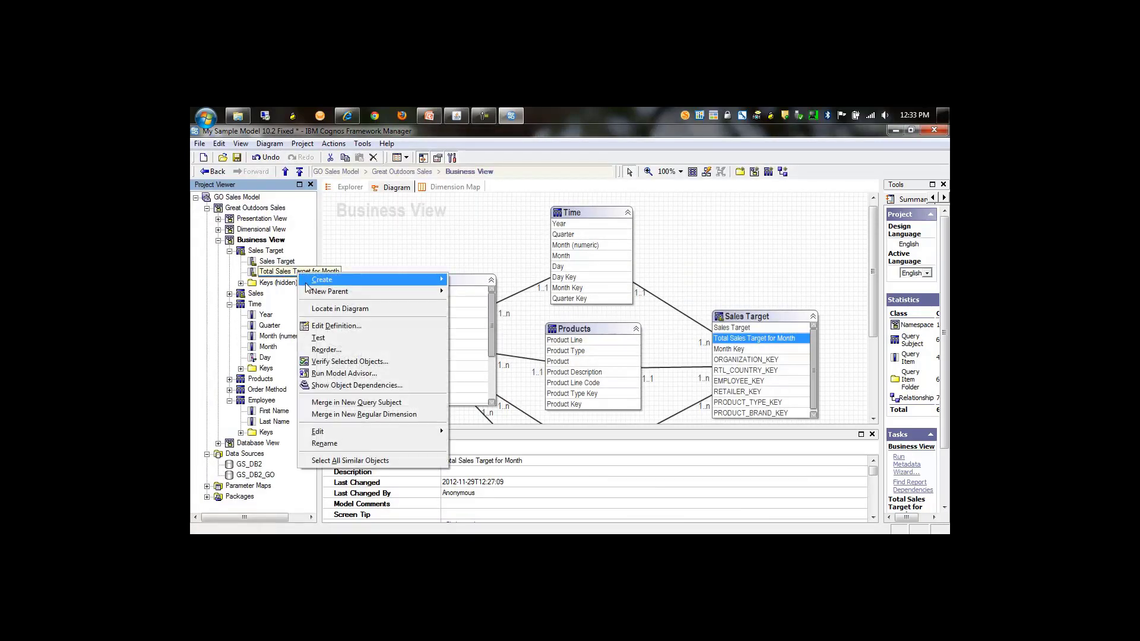
pyautogui.click(331, 339)
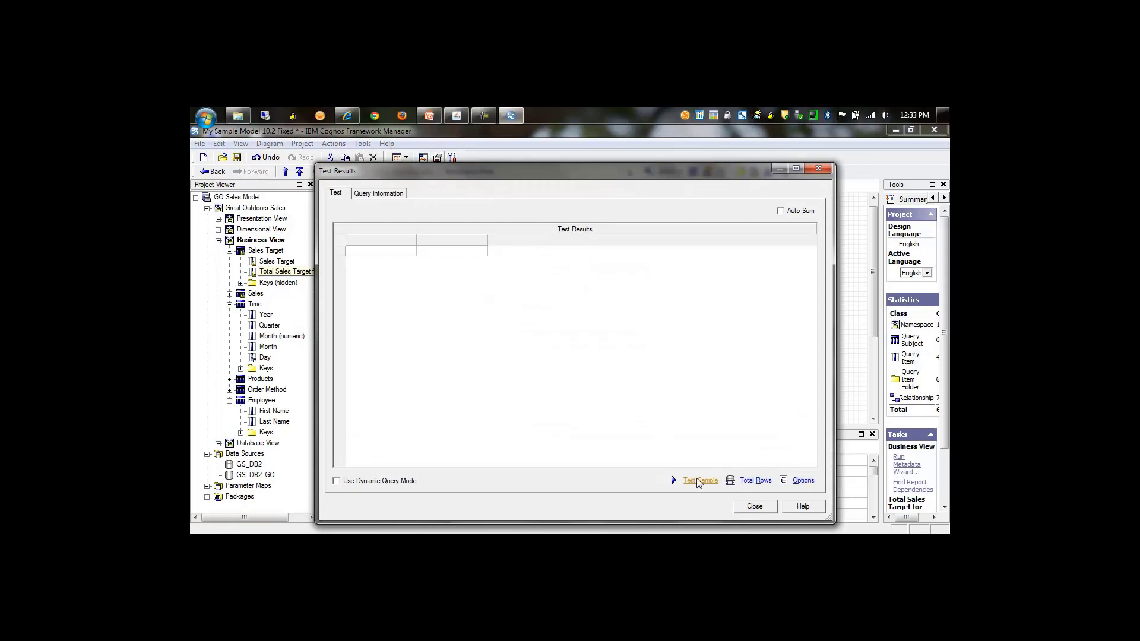
pyautogui.click(697, 480)
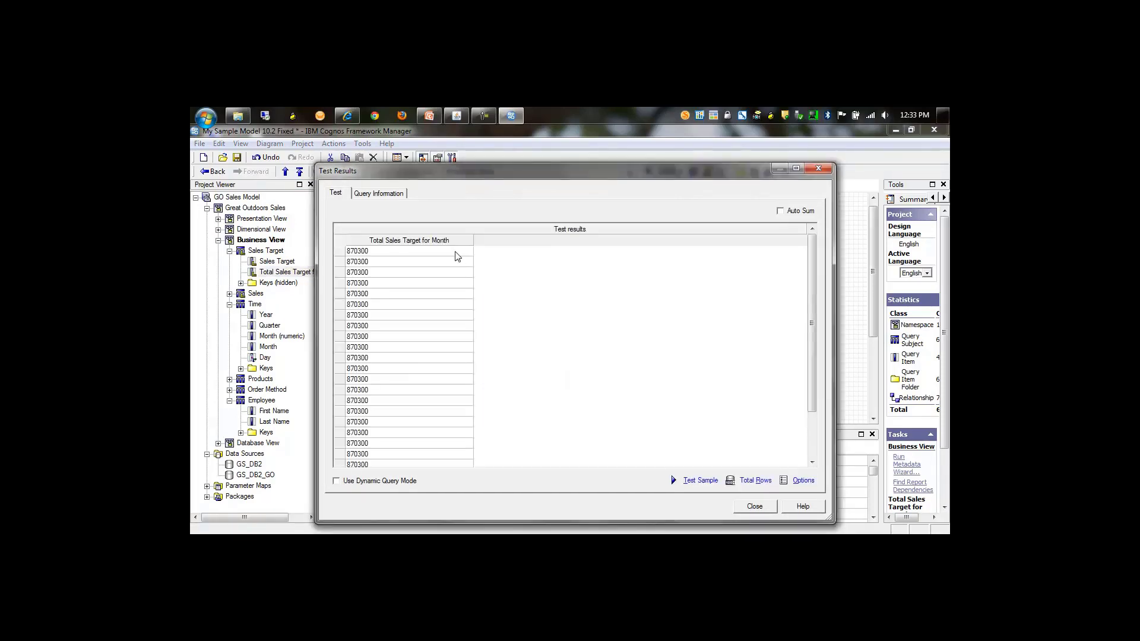
pyautogui.click(387, 195)
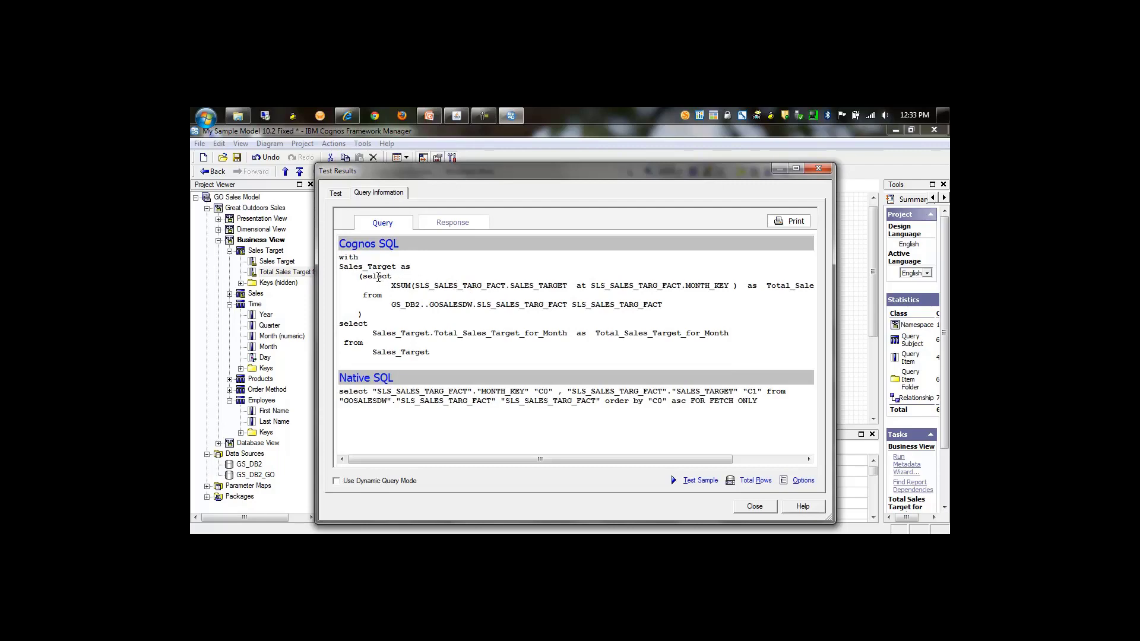
pyautogui.moveTo(391, 285); pyautogui.dragTo(633, 289)
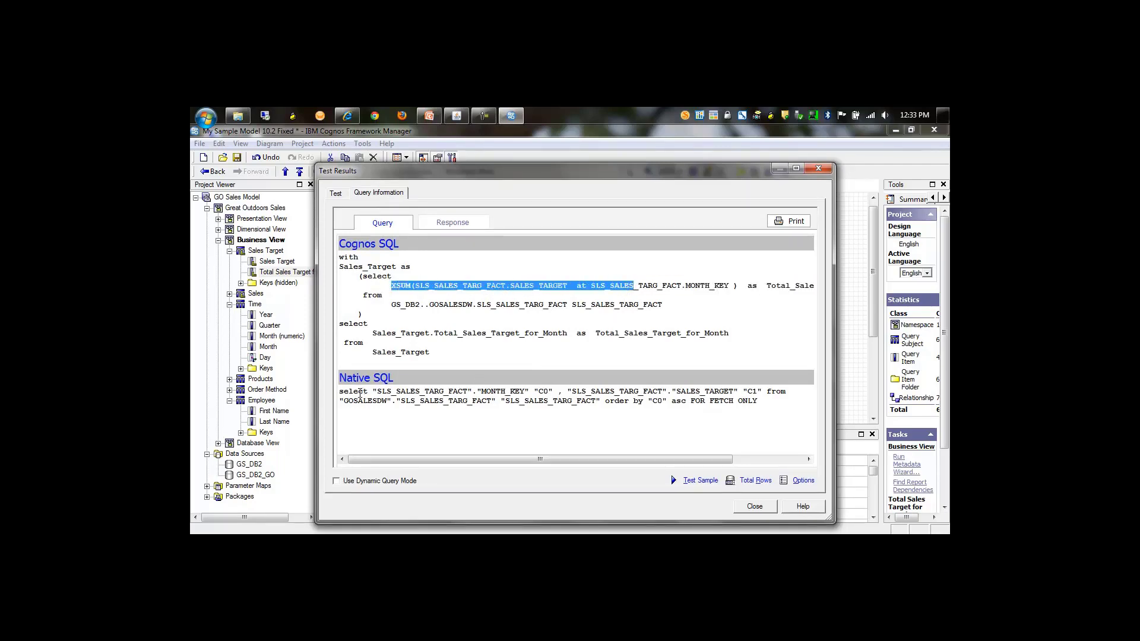
pyautogui.moveTo(341, 392); pyautogui.dragTo(624, 411)
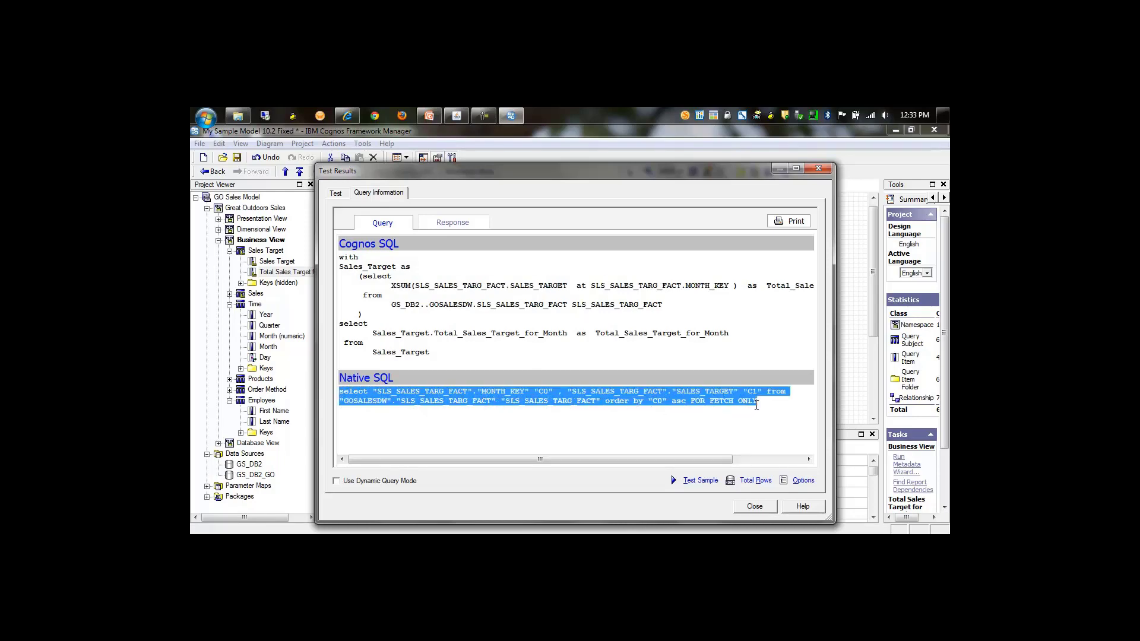
pyautogui.click(753, 506)
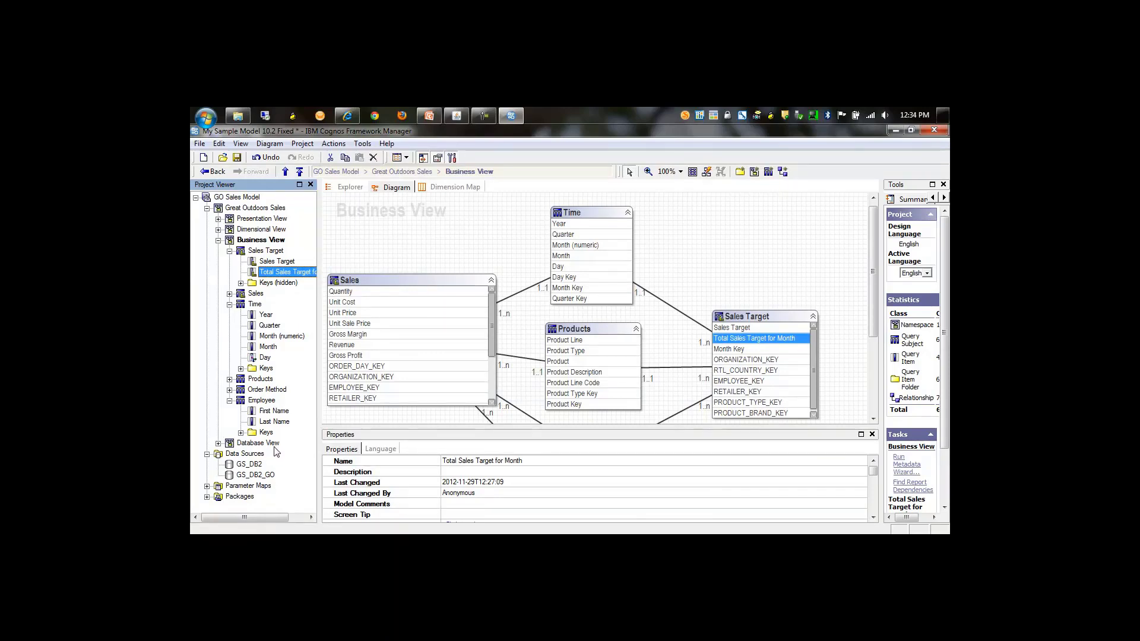
# Set the Query Processing property of the GS_DB2 data source to Database Only
pyautogui.click(251, 464)
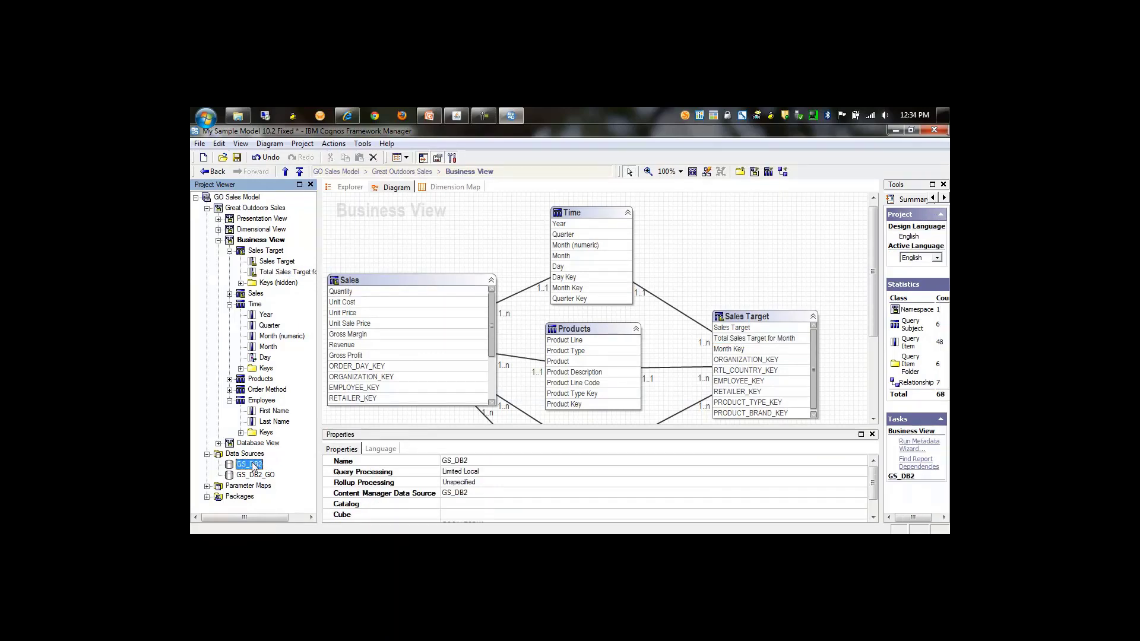
pyautogui.click(507, 471)
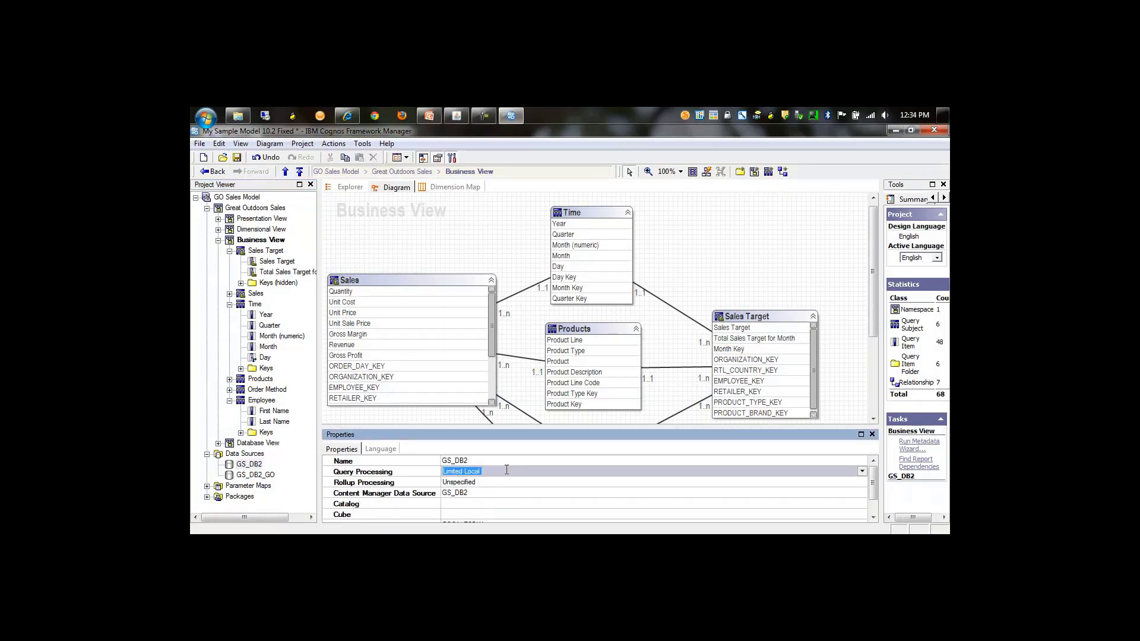
pyautogui.click(862, 472)
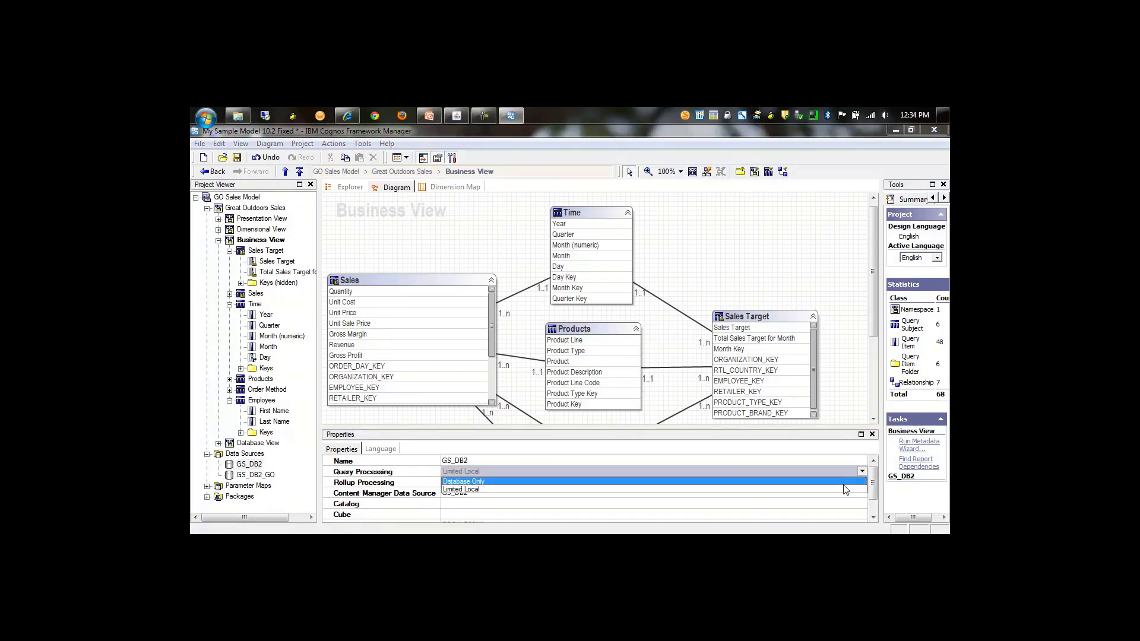
pyautogui.click(838, 483)
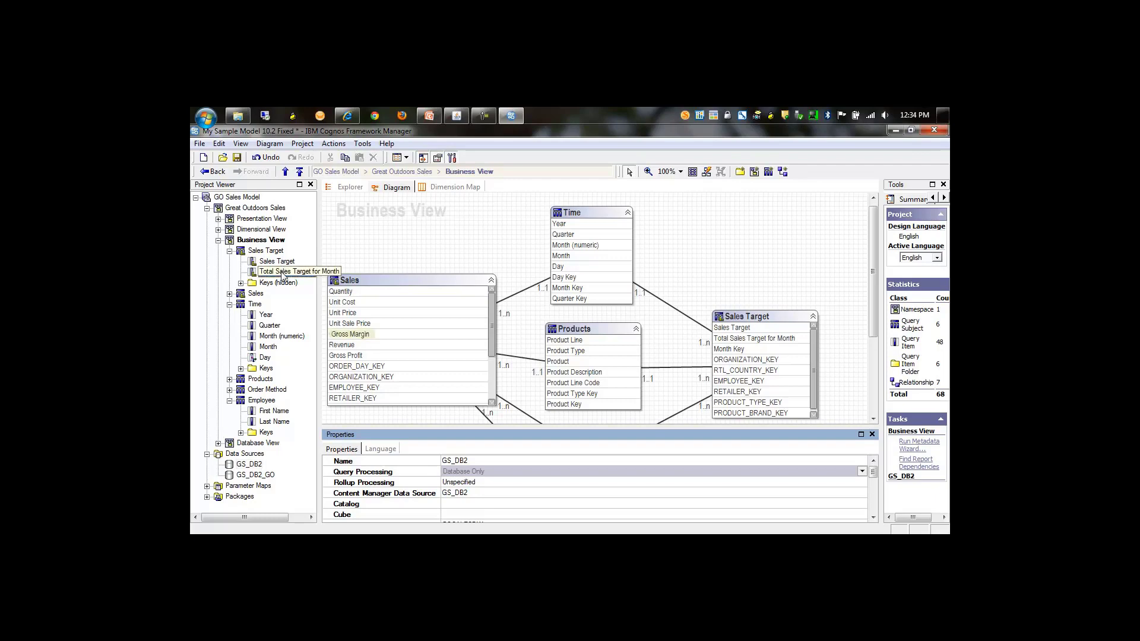
# Retest Total Sales Target for Month under the changed query processing setting
pyautogui.rightClick(283, 273)
pyautogui.click(313, 340)
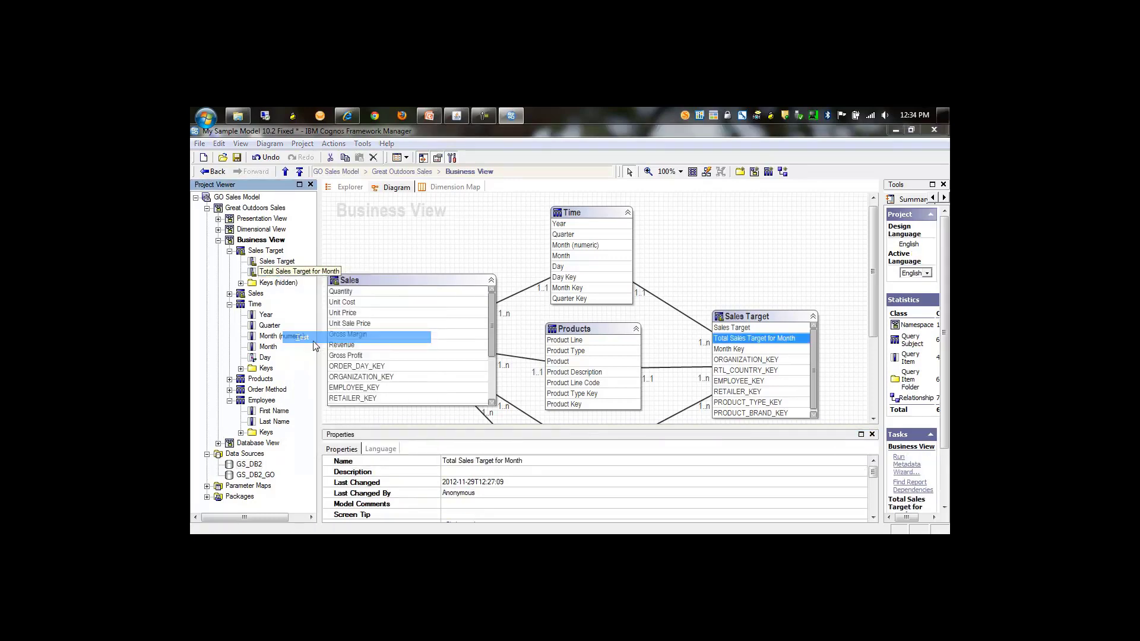
pyautogui.click(703, 478)
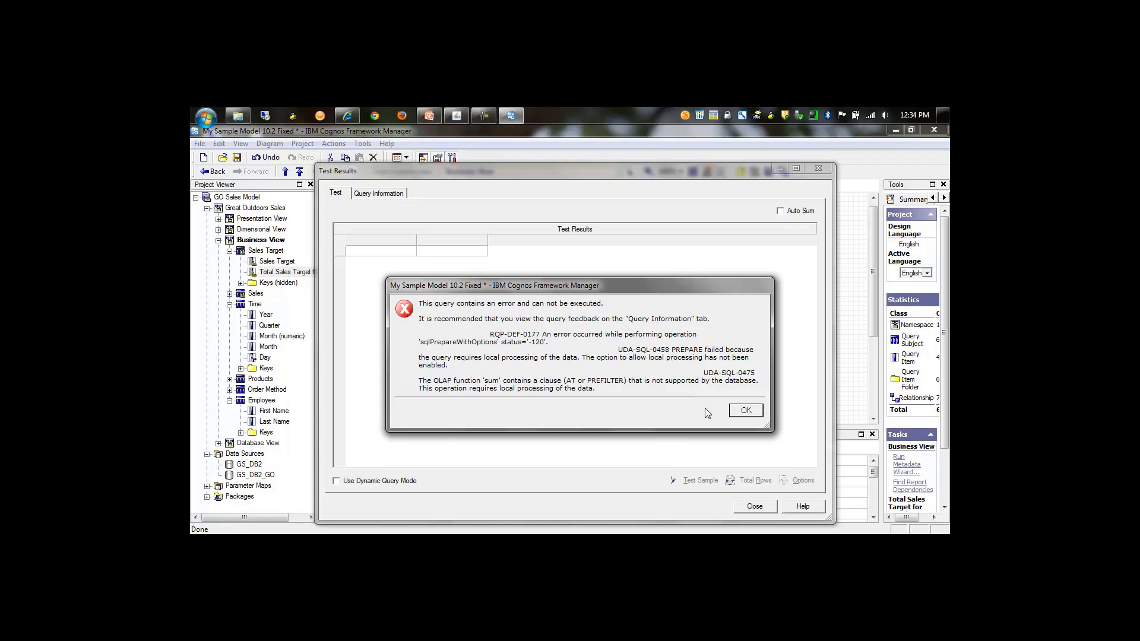
pyautogui.click(744, 411)
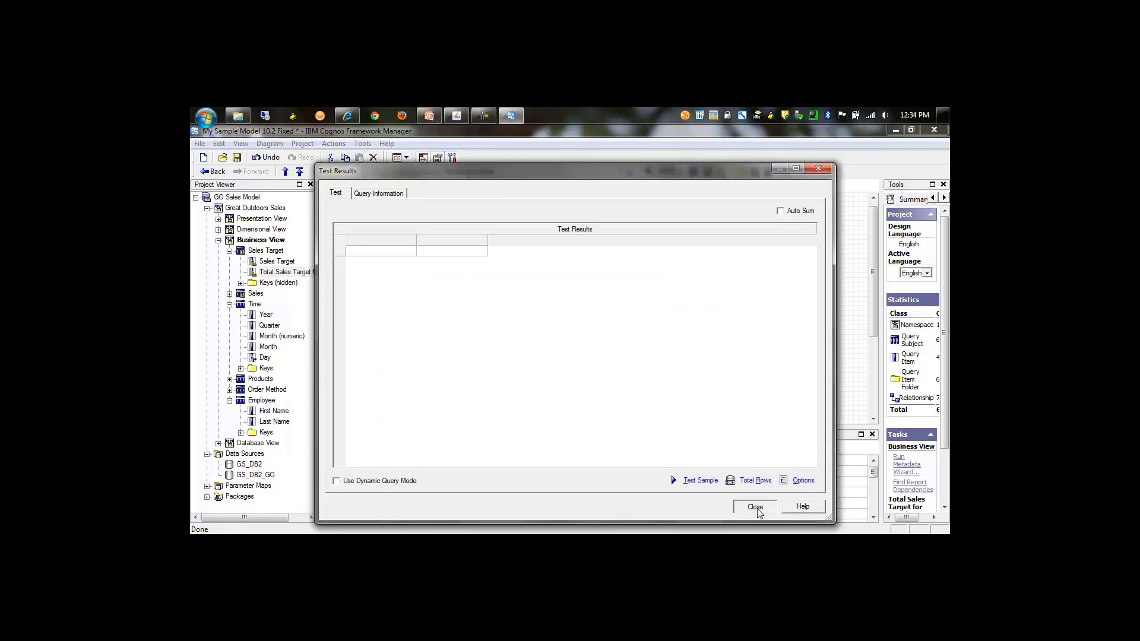